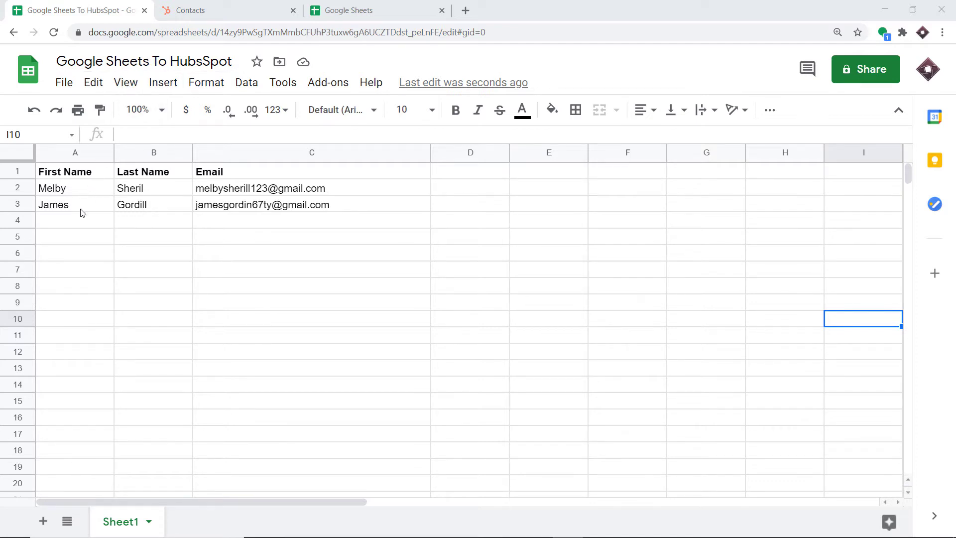
Enter the third contact's first name in A4 and last name in B4.
left_click(78, 225)
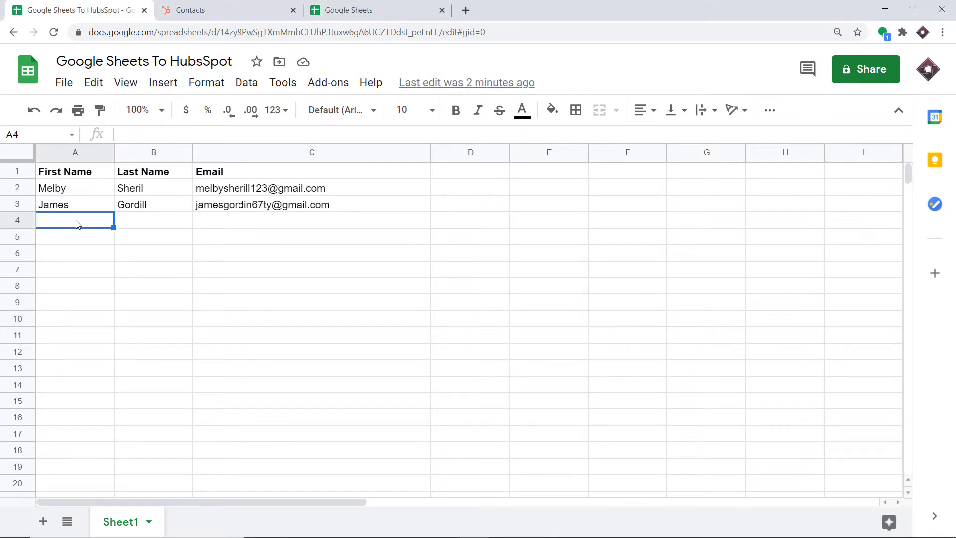
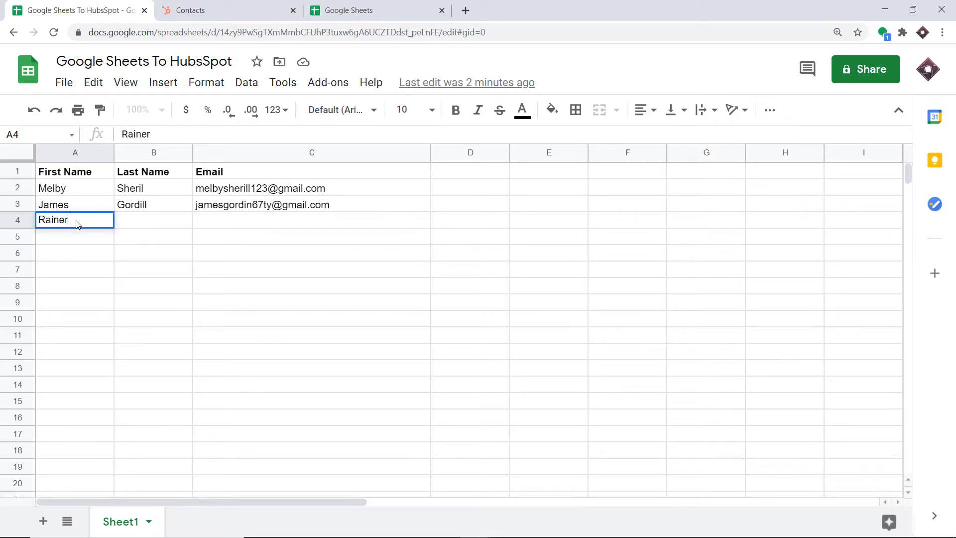
left_click(138, 230)
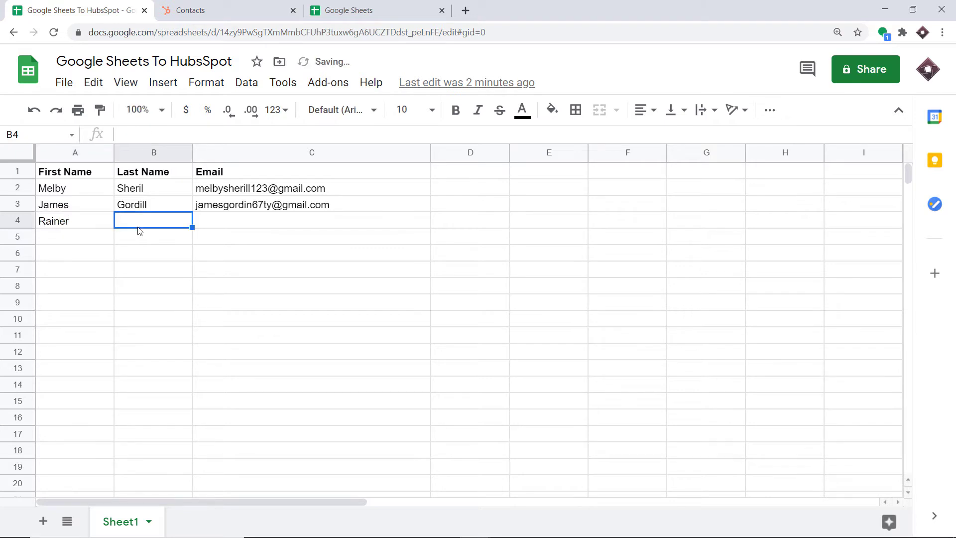
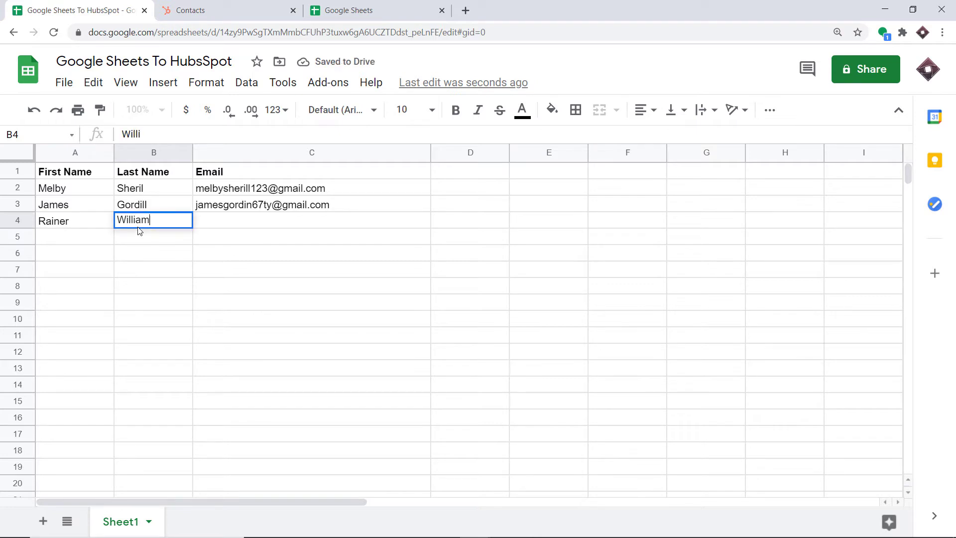
Add the contact's Gmail address in C4, then switch to the HubSpot contacts list.
left_click(206, 222)
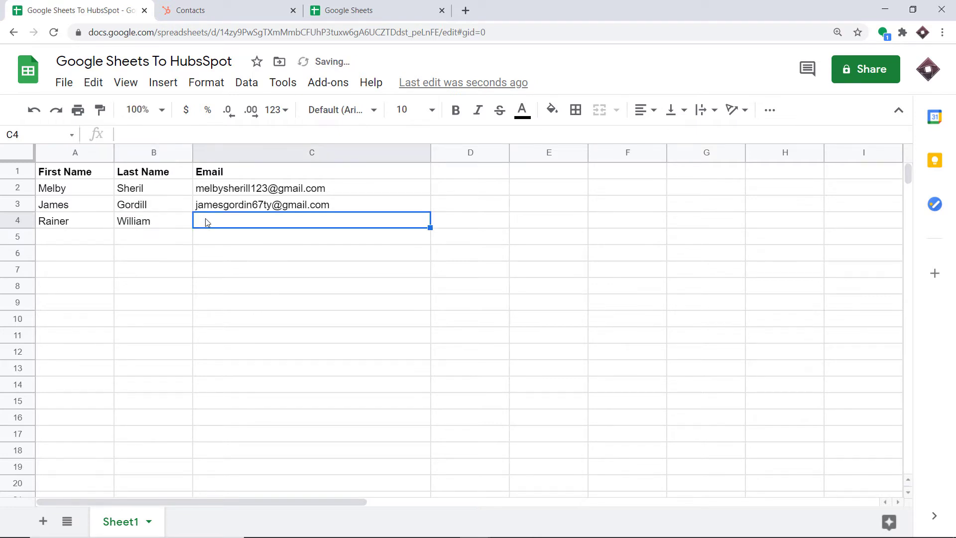
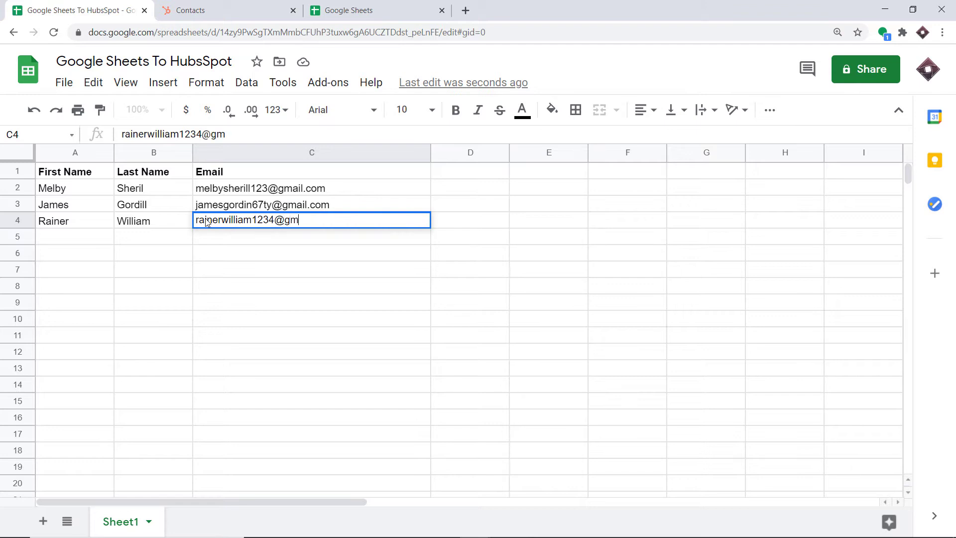
left_click(326, 274)
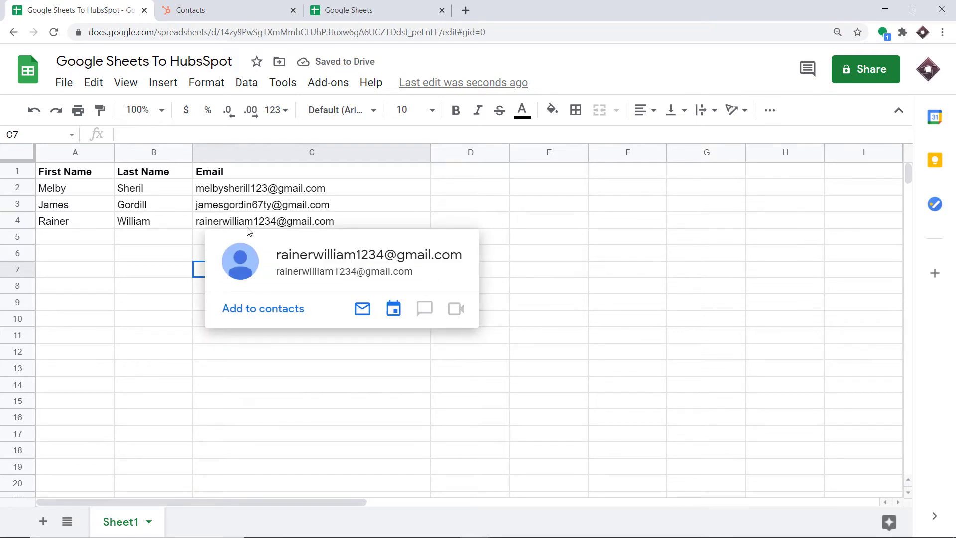
left_click(224, 10)
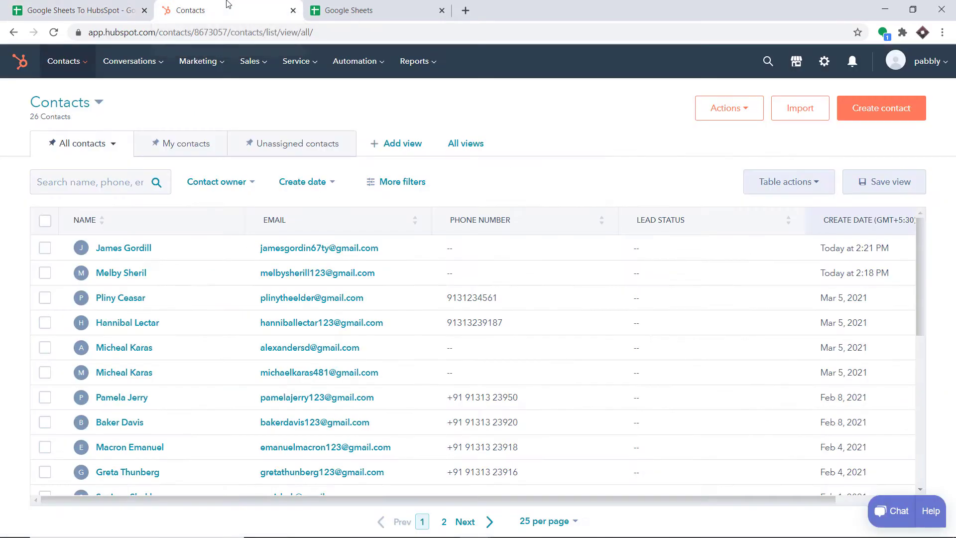
Reload HubSpot Contacts to confirm the new sheet contact appears (27 total), then open a blank tab.
left_click(53, 33)
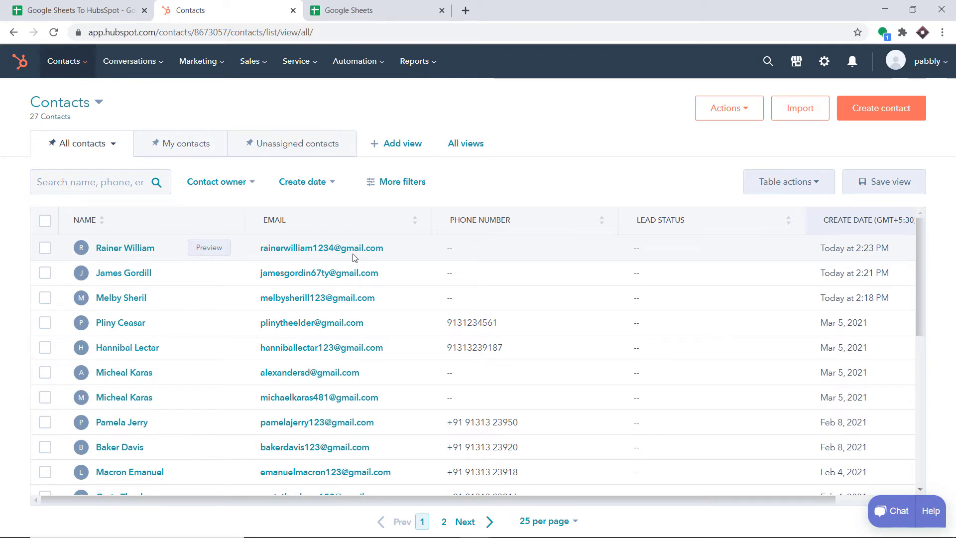
left_click(75, 10)
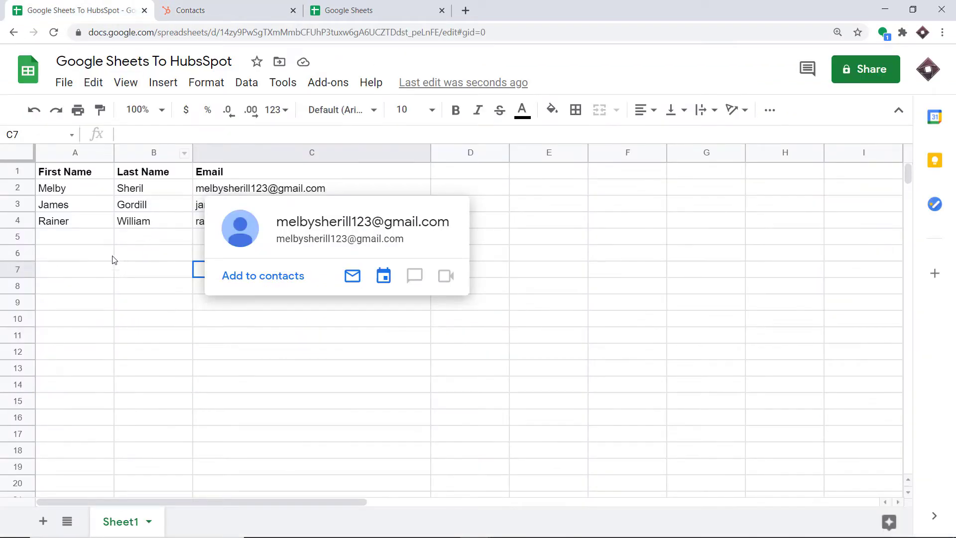
left_click(98, 255)
left_click(214, 7)
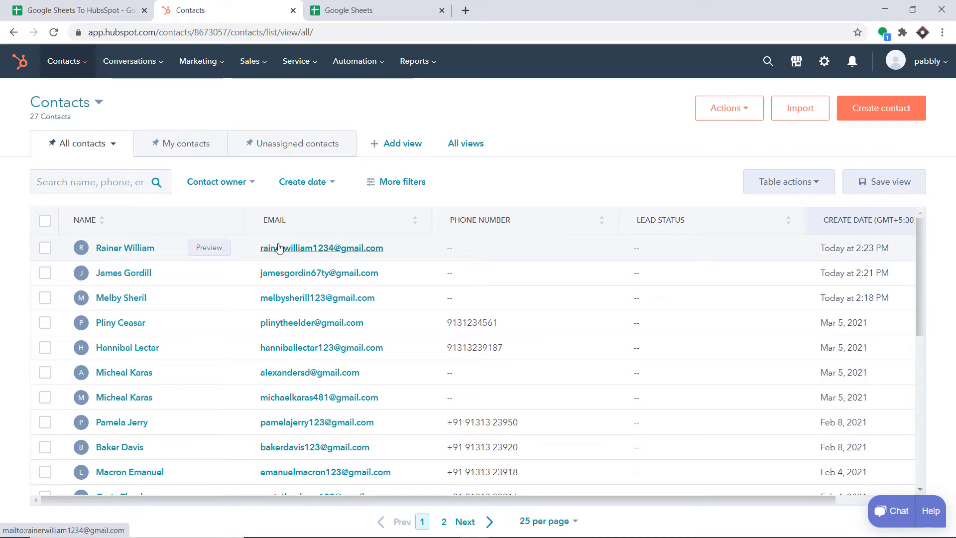
left_click(465, 10)
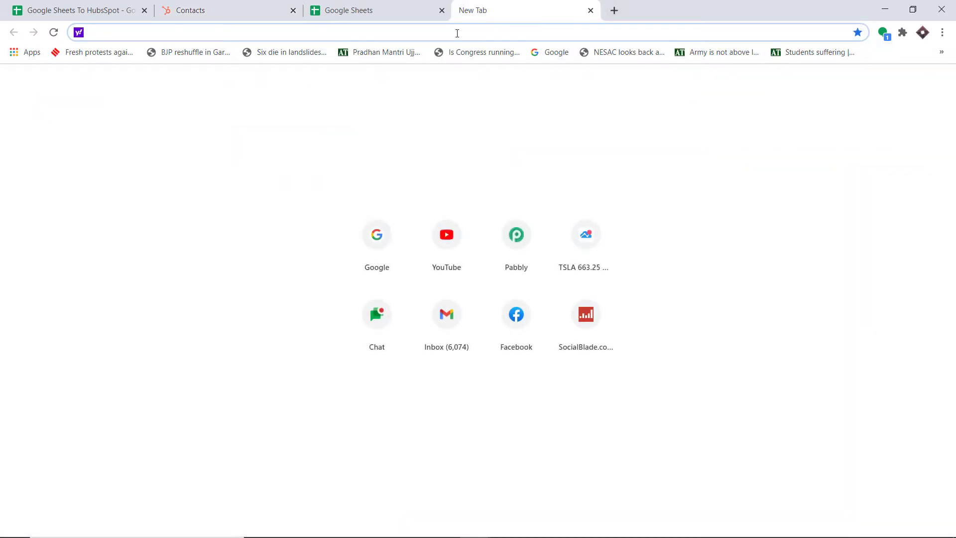
Go to pabbly.com, sign in, and launch Pabbly Connect with Access Now.
type("p")
key("Return")
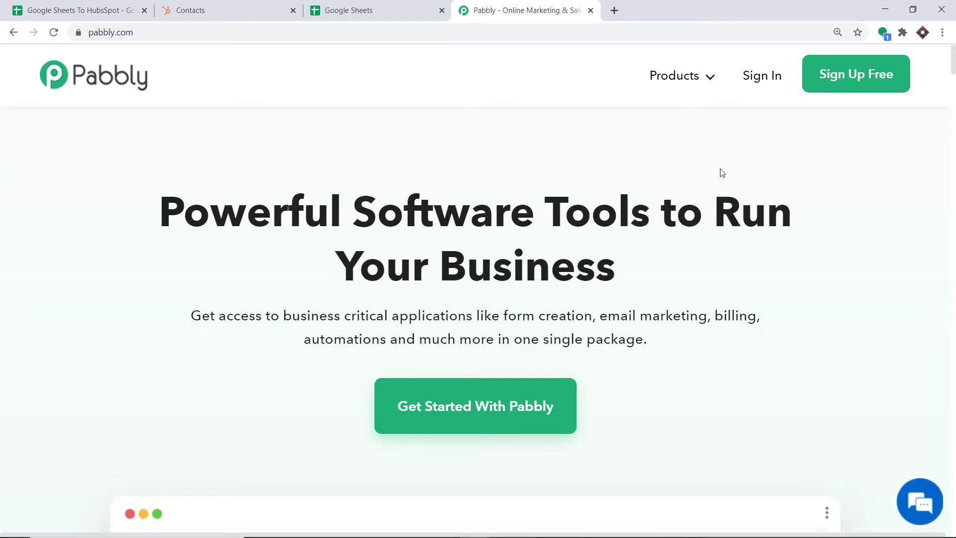
left_click(775, 77)
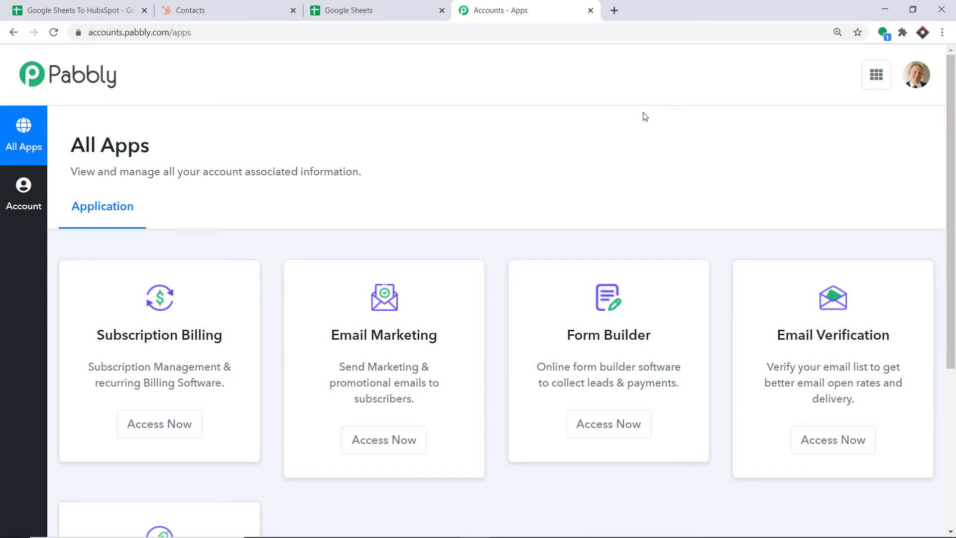
scroll(646, 120, "down", 5)
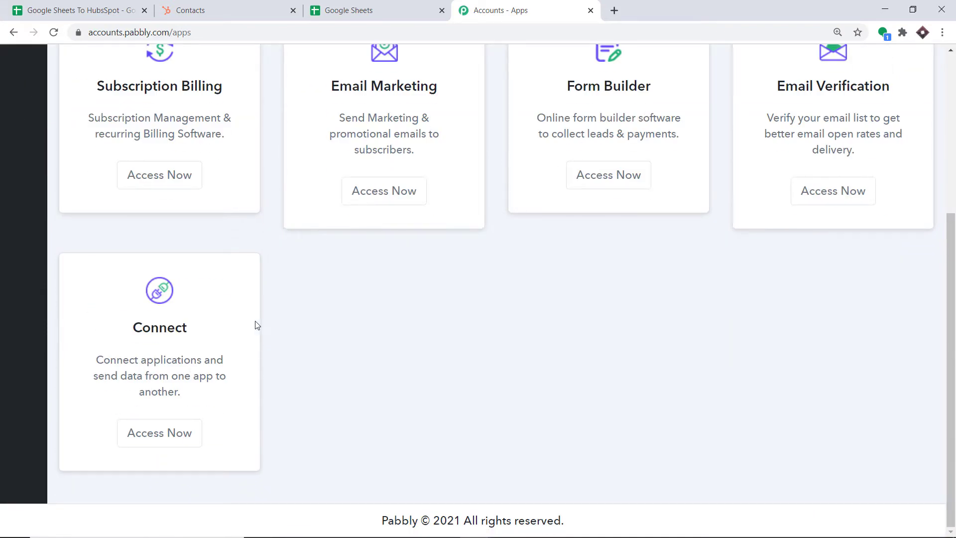
left_click(176, 436)
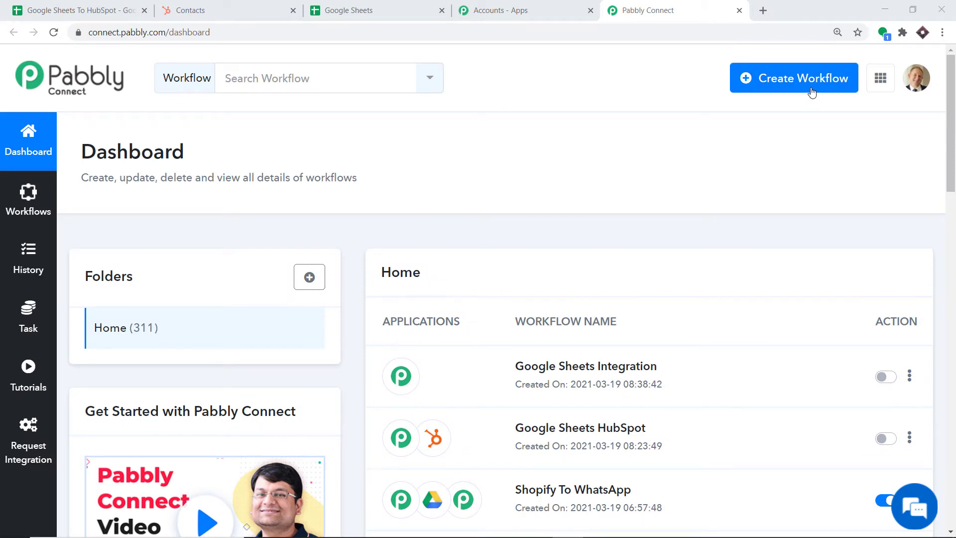
Create a new workflow named 'Google Sheets To HubSpot'.
left_click(811, 91)
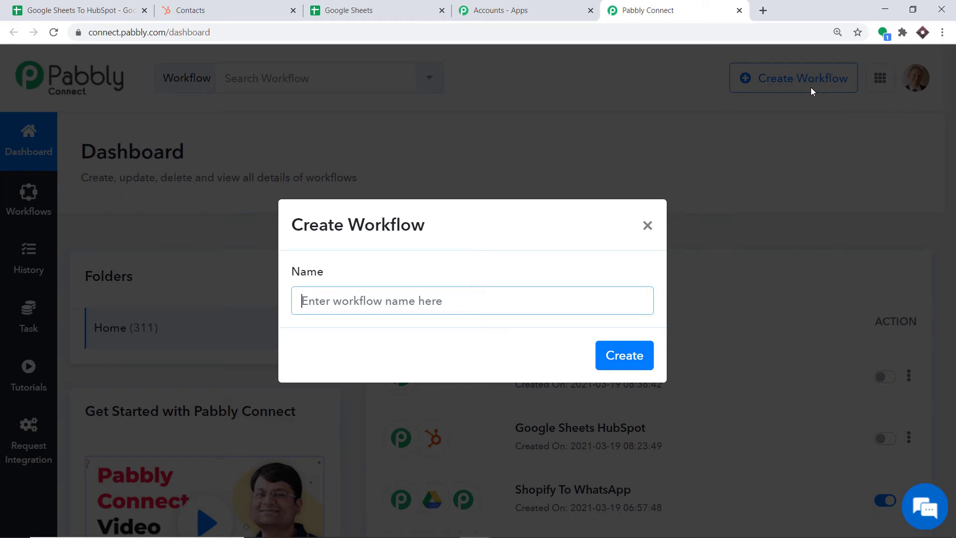
type("Google S")
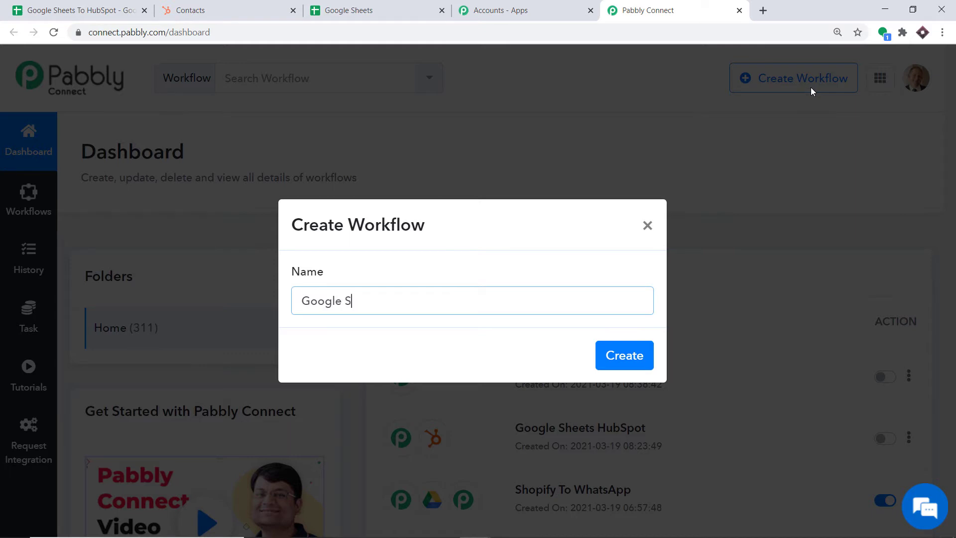
type("heets To HubSpot")
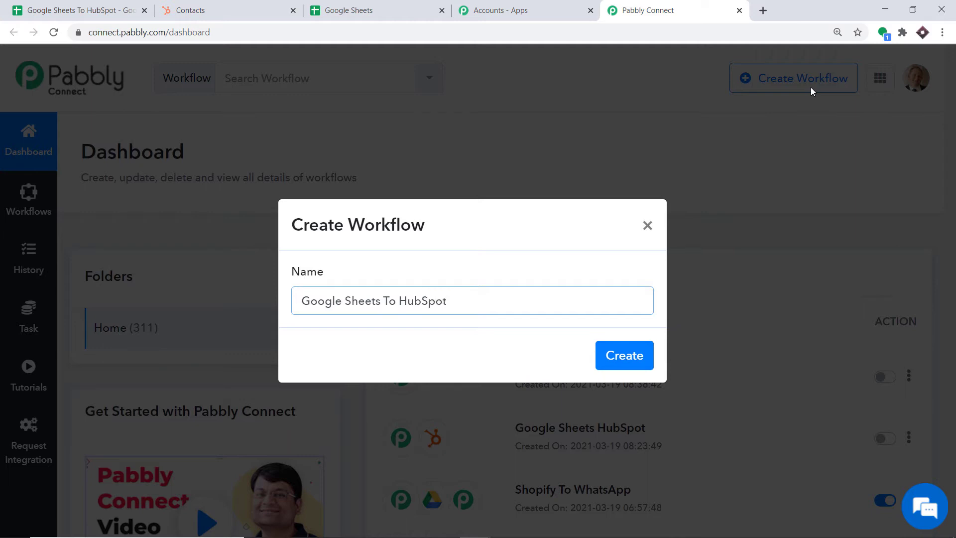
left_click(625, 346)
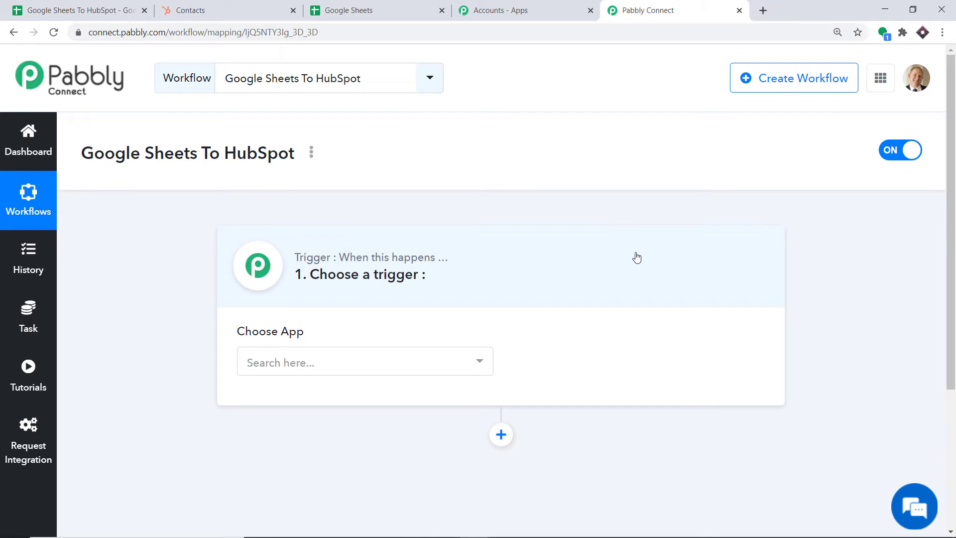
Choose Google Sheets as trigger app with the New Spreadsheet Row event, then show the Sheets file list.
left_click(340, 369)
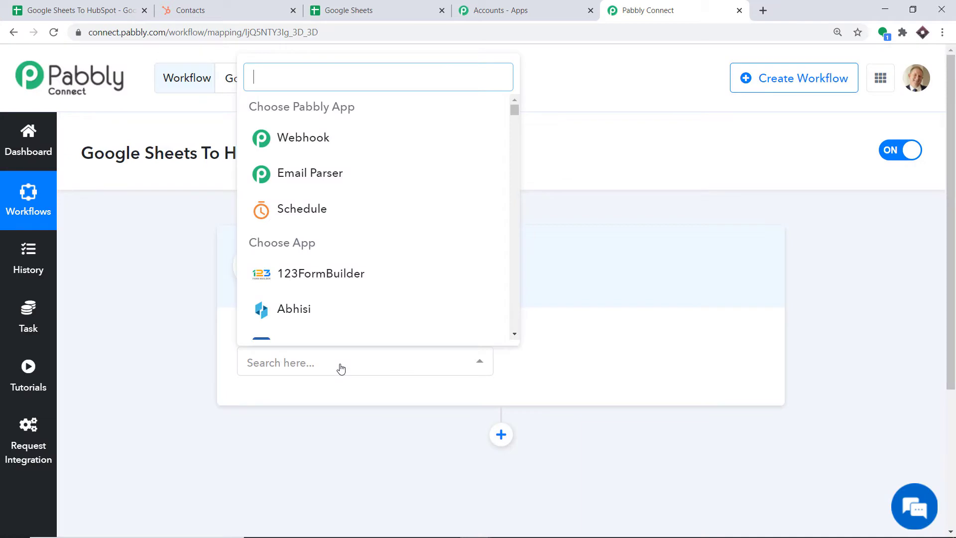
type("google sh")
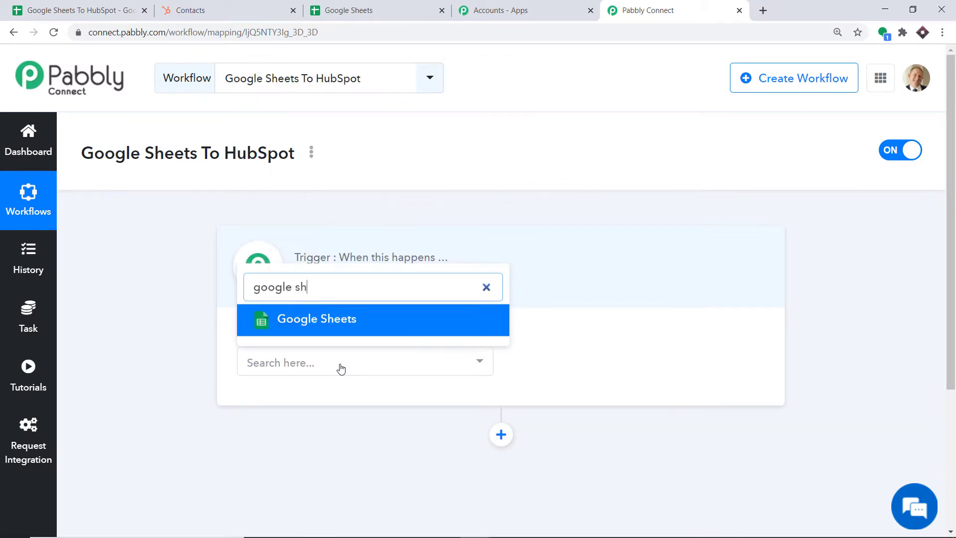
left_click(366, 326)
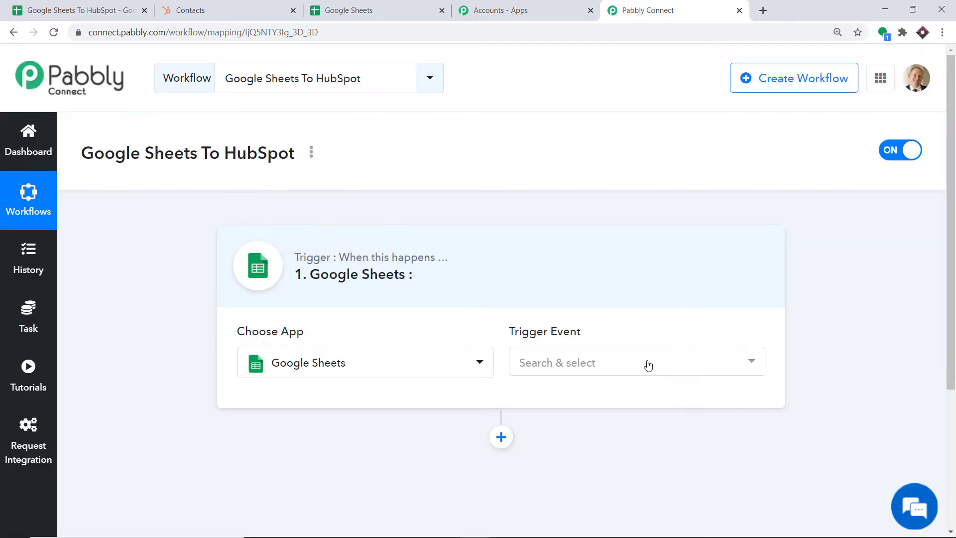
left_click(630, 364)
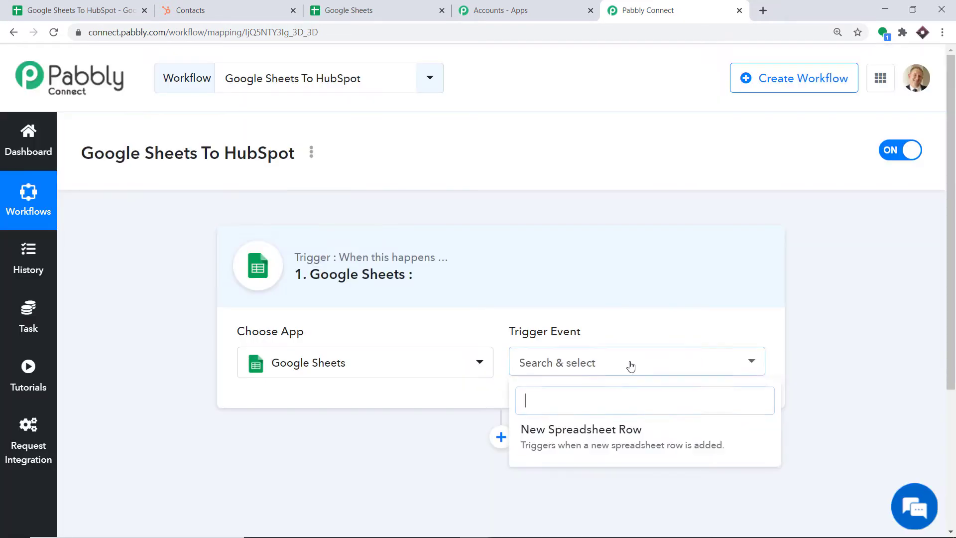
left_click(608, 434)
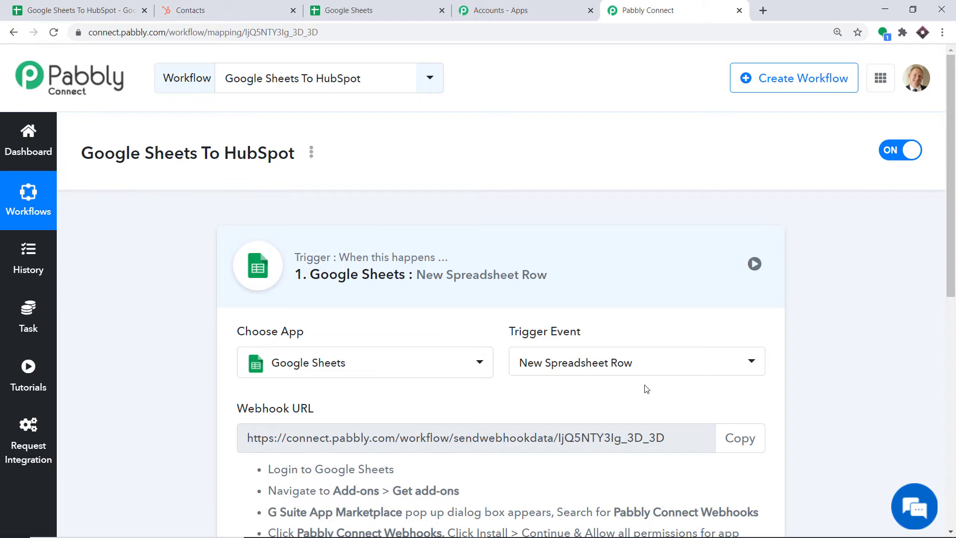
left_click(633, 361)
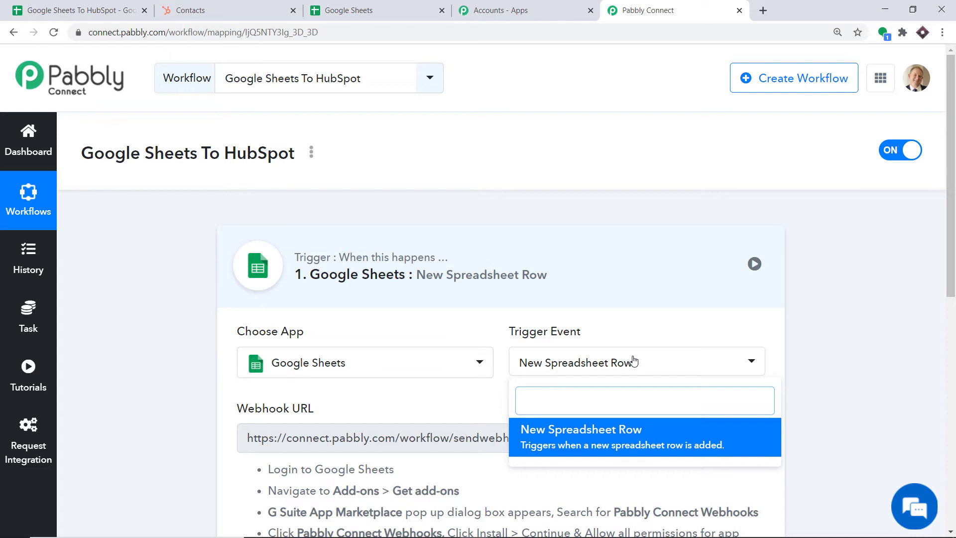
left_click(359, 6)
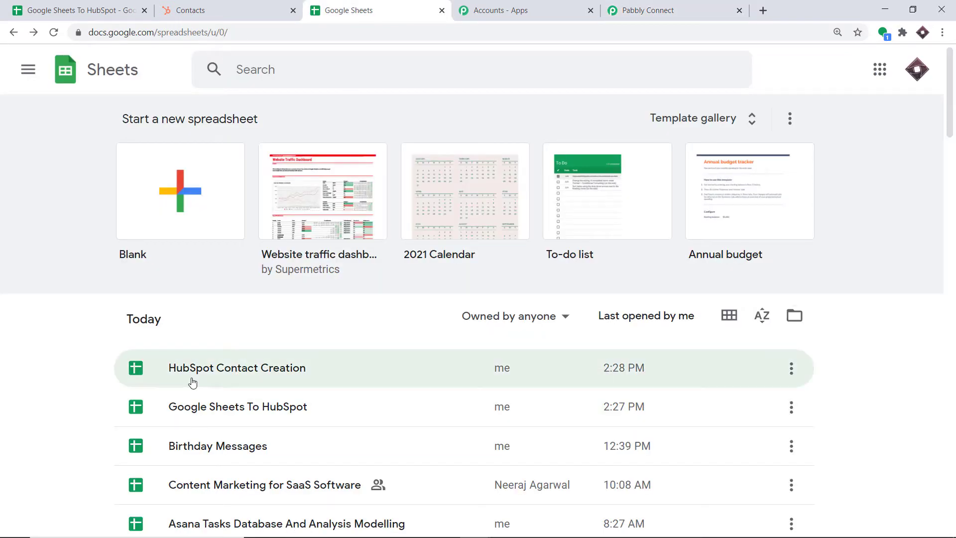
Open the HubSpot Contact Creation spreadsheet, check the Zipcode header in I1, and open Add-ons.
left_click(188, 377)
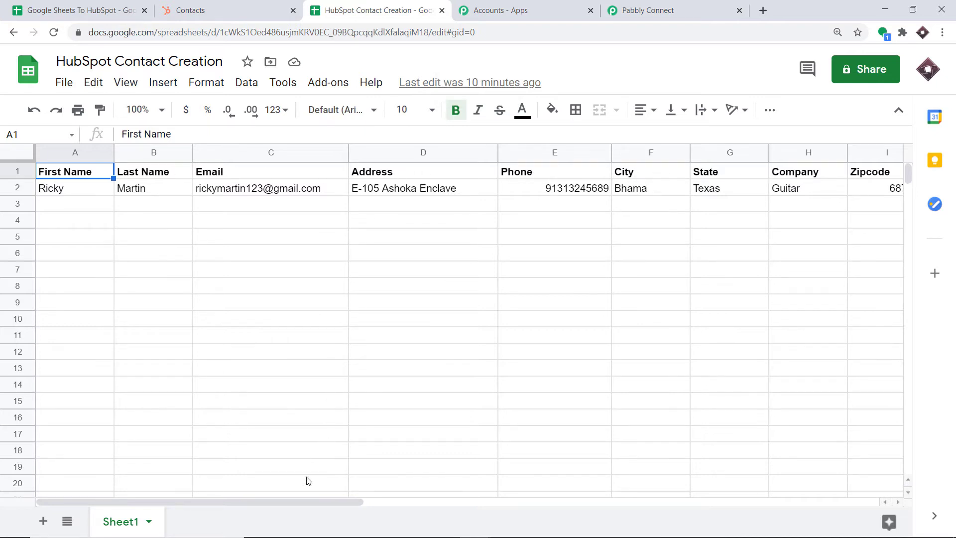
left_click_drag(318, 500, 377, 506)
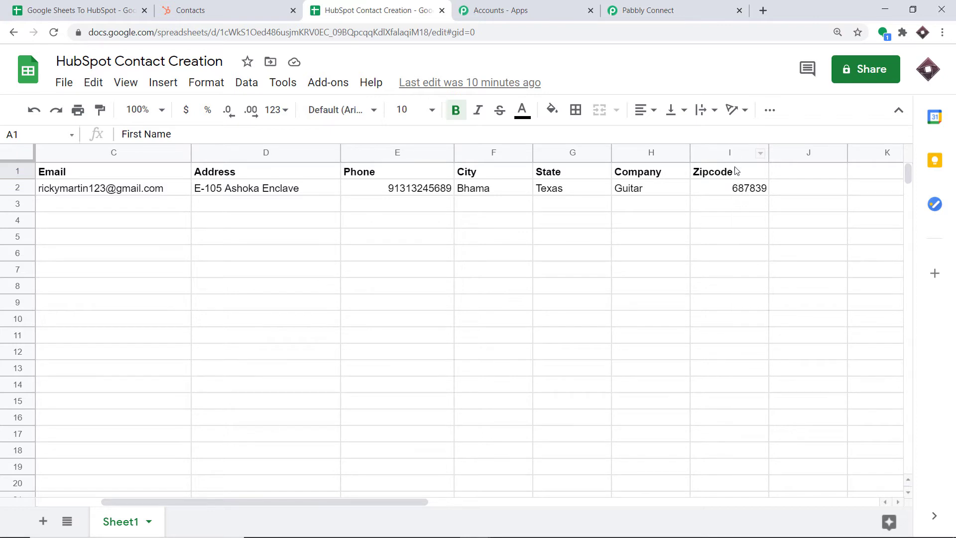
left_click(718, 173)
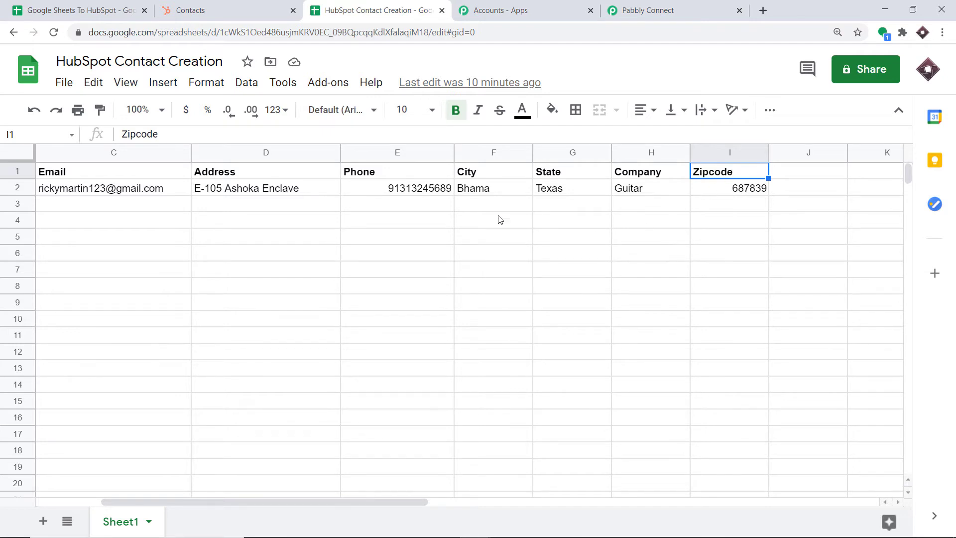
left_click(331, 83)
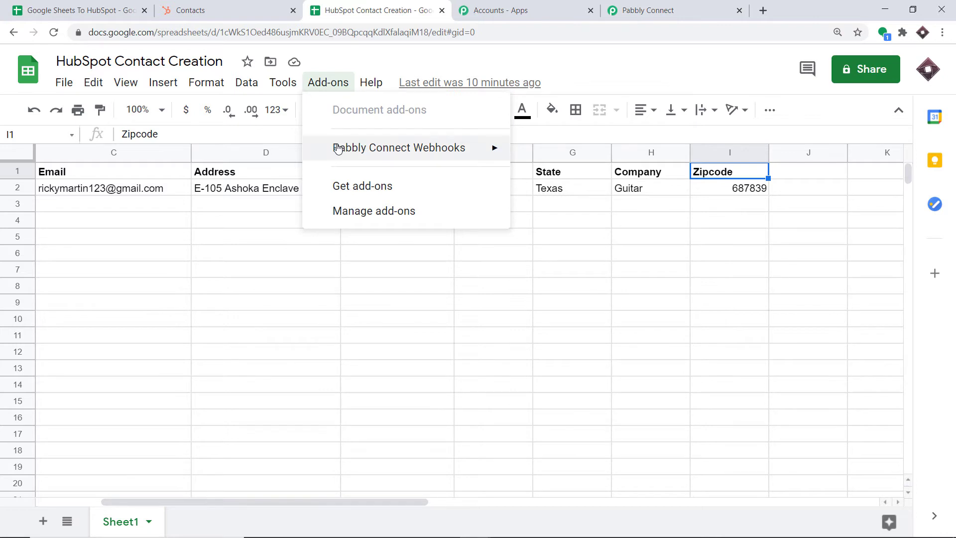
Look up Pabbly Connect Webhooks in the add-on marketplace, confirm it's installed, and close the marketplace.
mouse_move(340, 152)
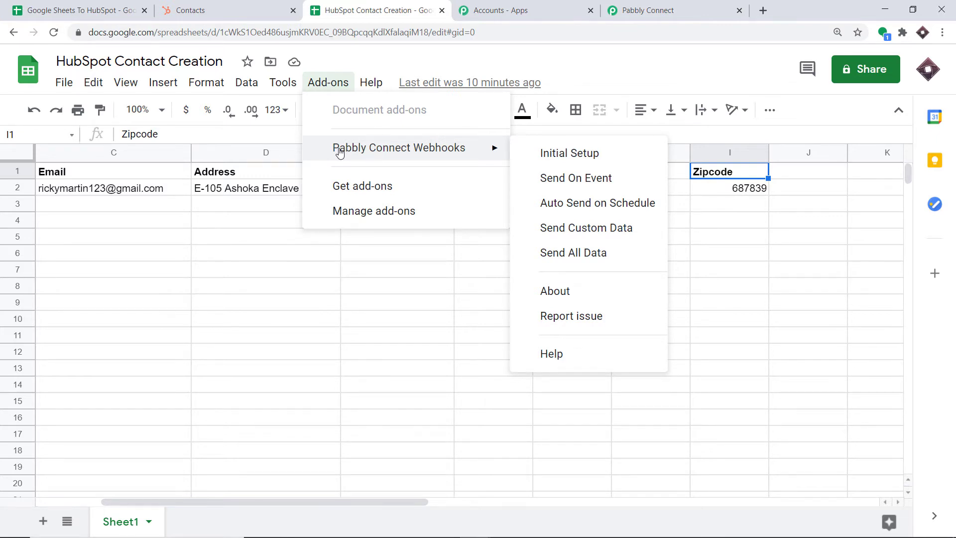
left_click(346, 185)
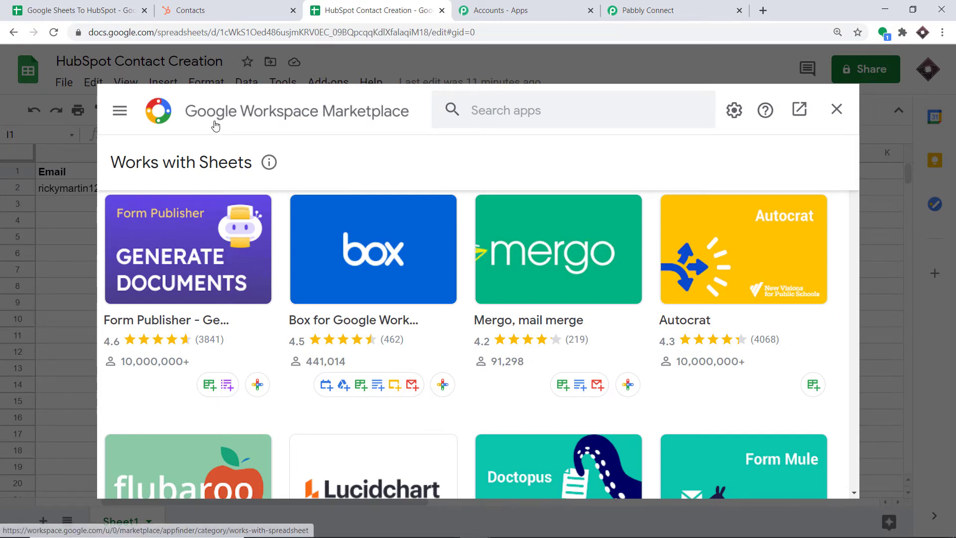
left_click(485, 108)
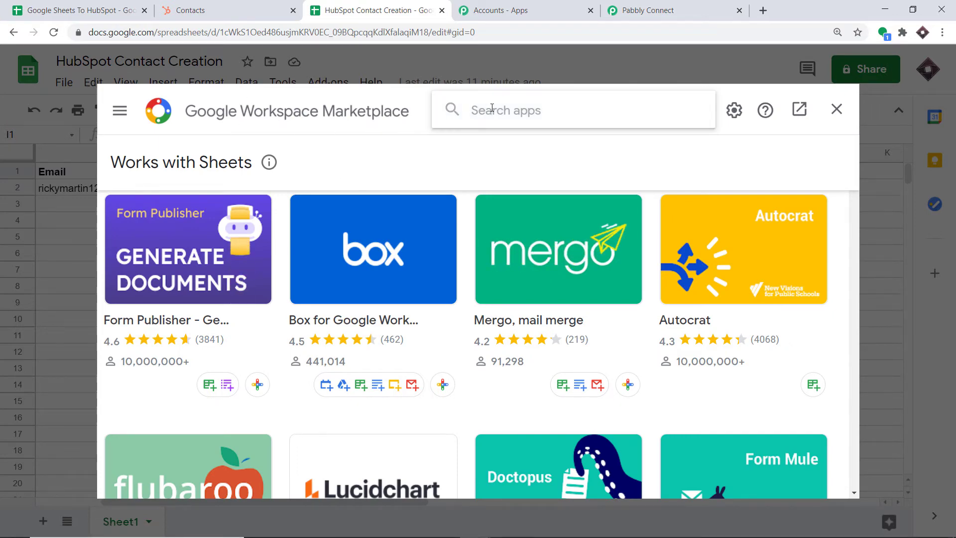
type("pabbl")
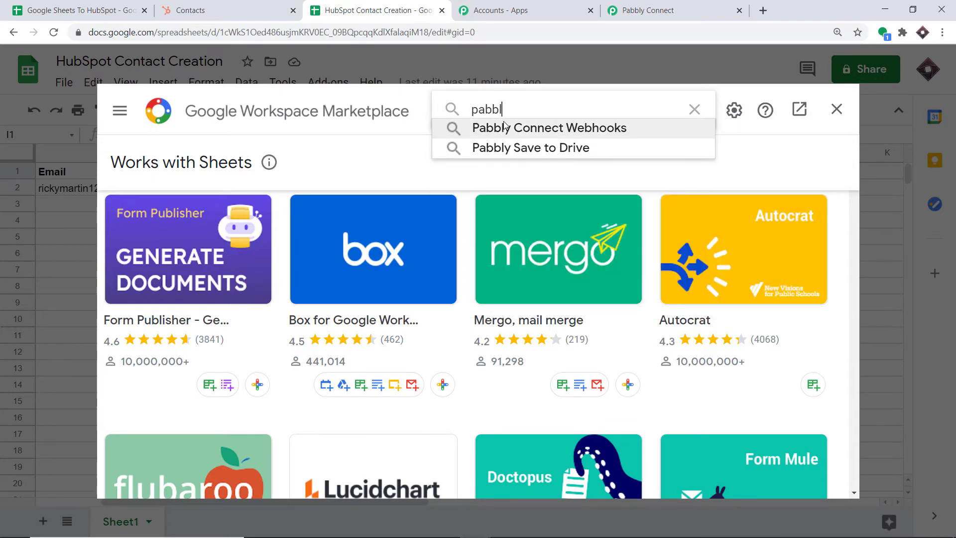
left_click(504, 127)
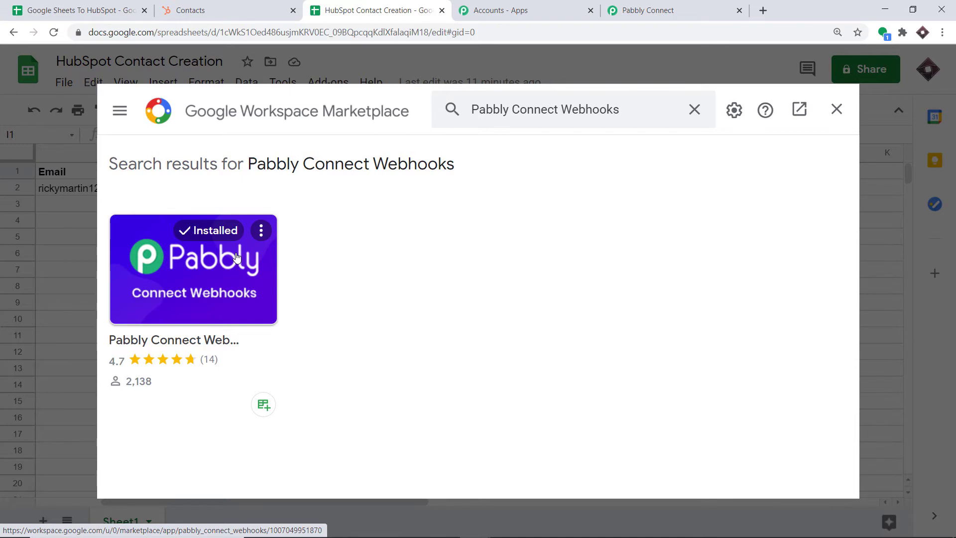
left_click(836, 109)
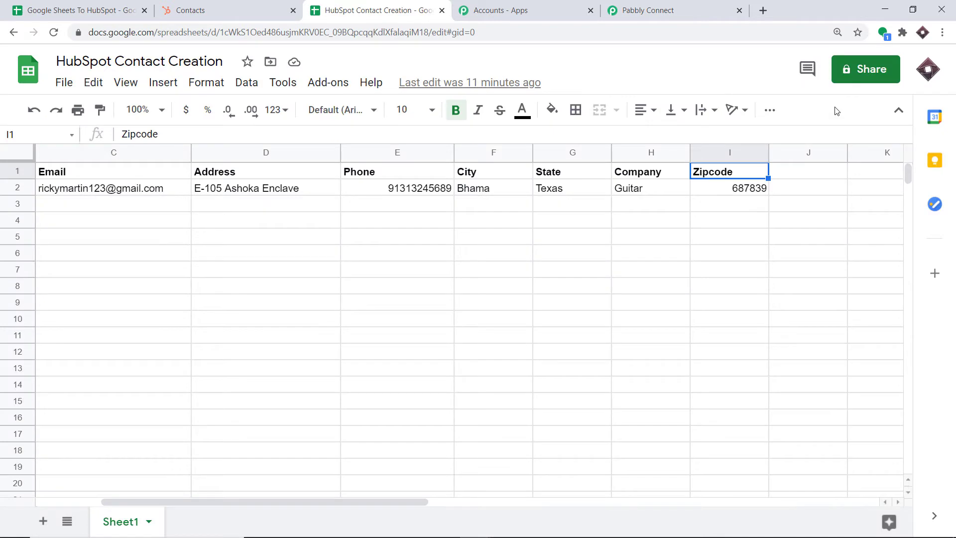
Open the Pabbly Connect Webhooks Initial Setup dialog, then switch to the Pabbly workflow.
left_click(331, 82)
mouse_move(356, 149)
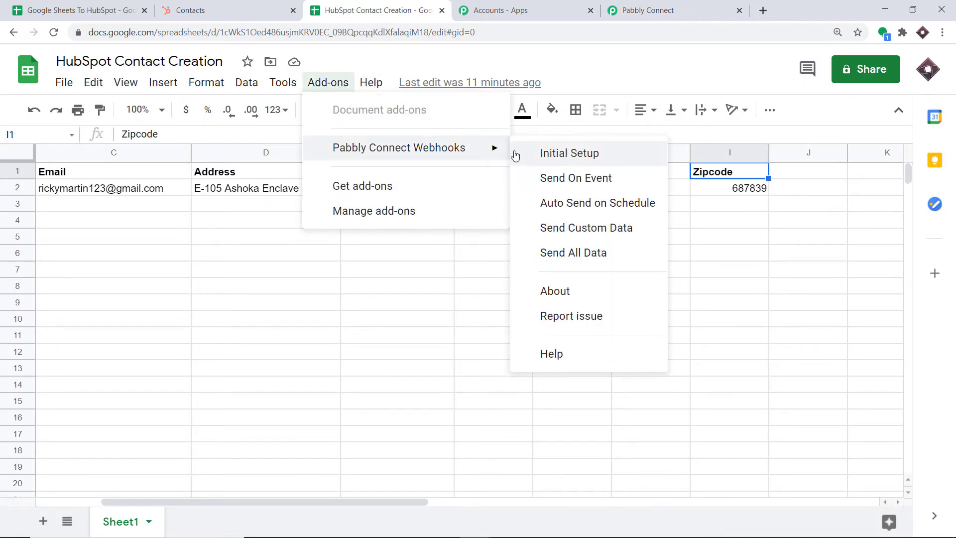
left_click(587, 154)
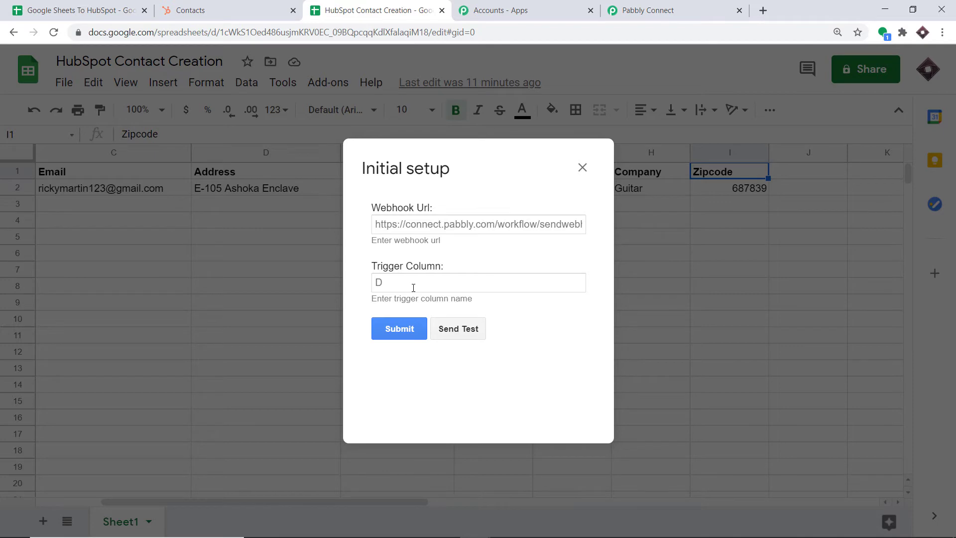
left_click(637, 7)
Copy the Pabbly webhook URL and paste it into the add-on's Webhook Url field.
scroll(585, 183, "down", 2)
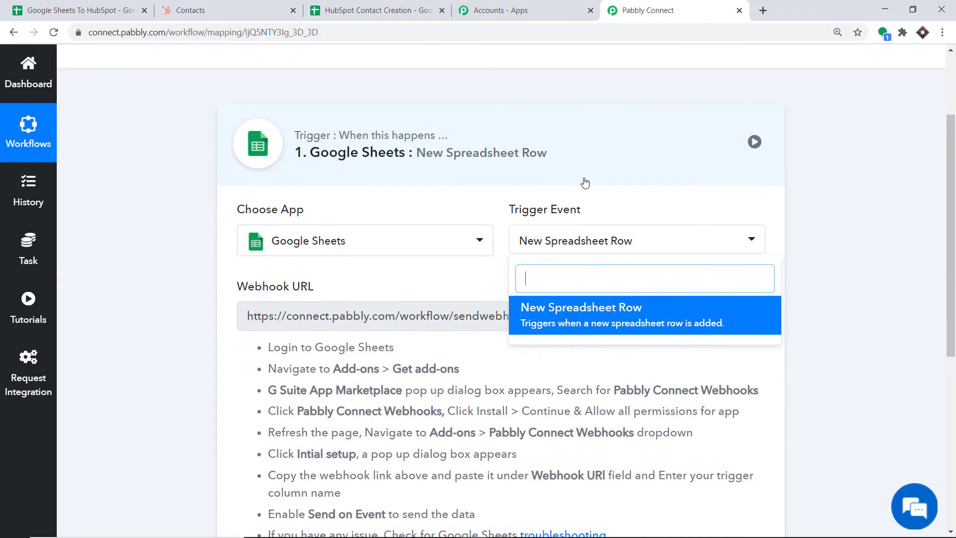
left_click(655, 335)
left_click(734, 313)
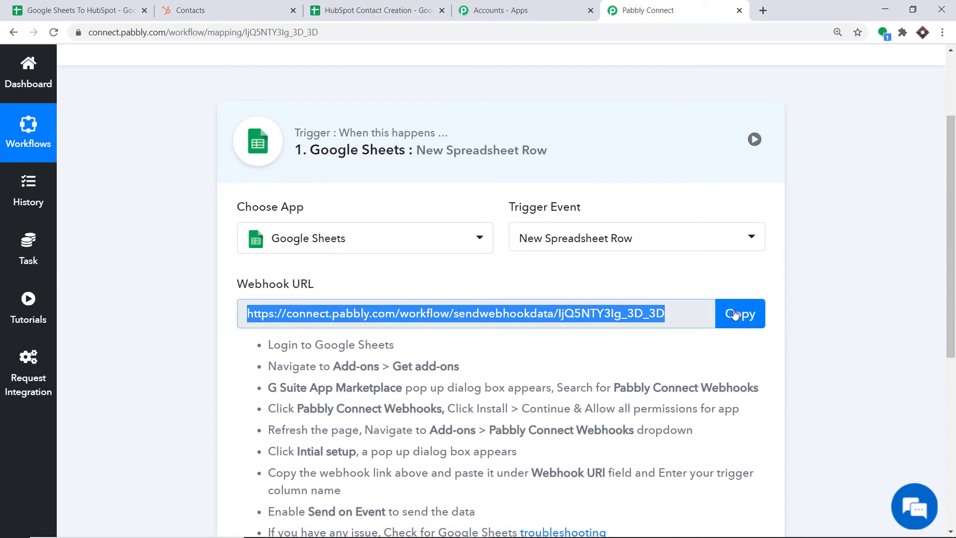
left_click(416, 5)
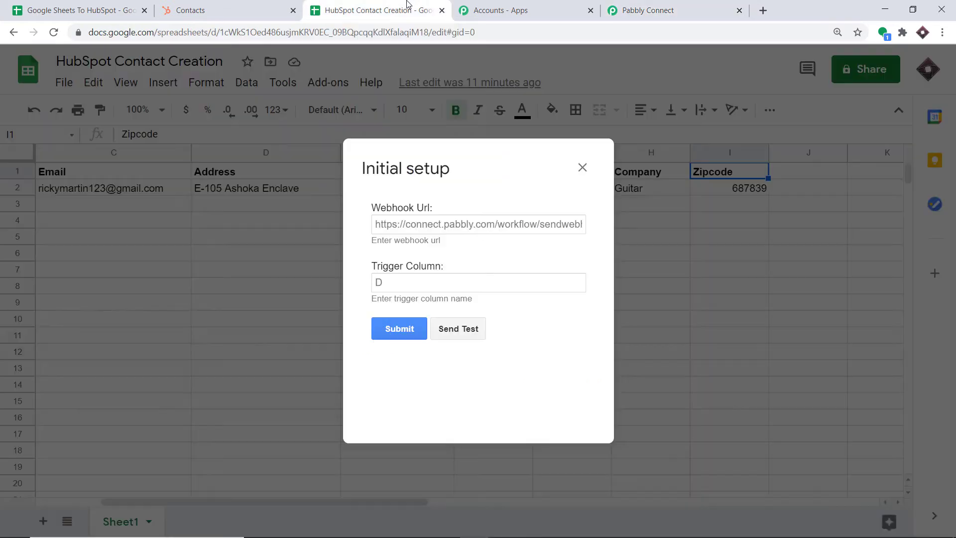
left_click(415, 224)
right_click(414, 224)
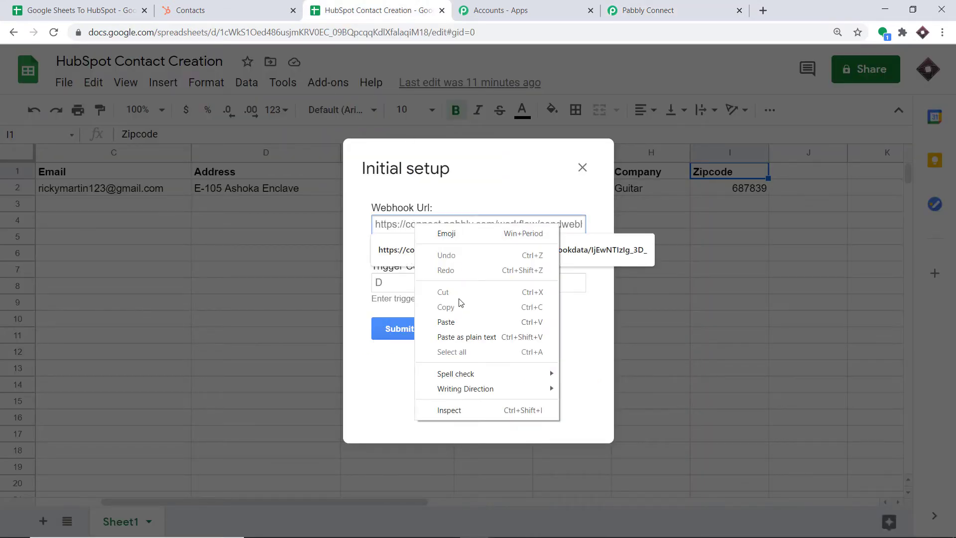
left_click(463, 323)
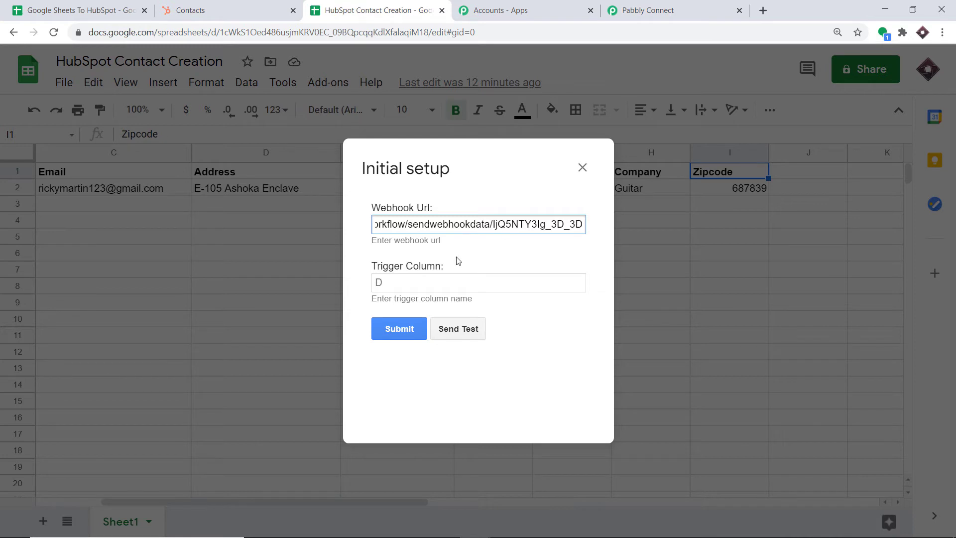
Set Trigger Column to I and return to the Pabbly Connect workflow.
left_click(422, 288)
type("I")
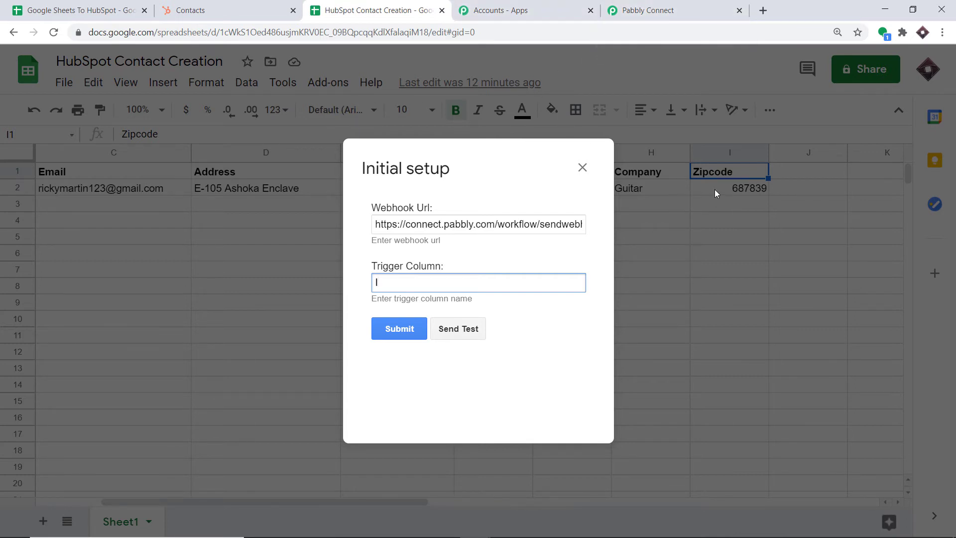
left_click(650, 14)
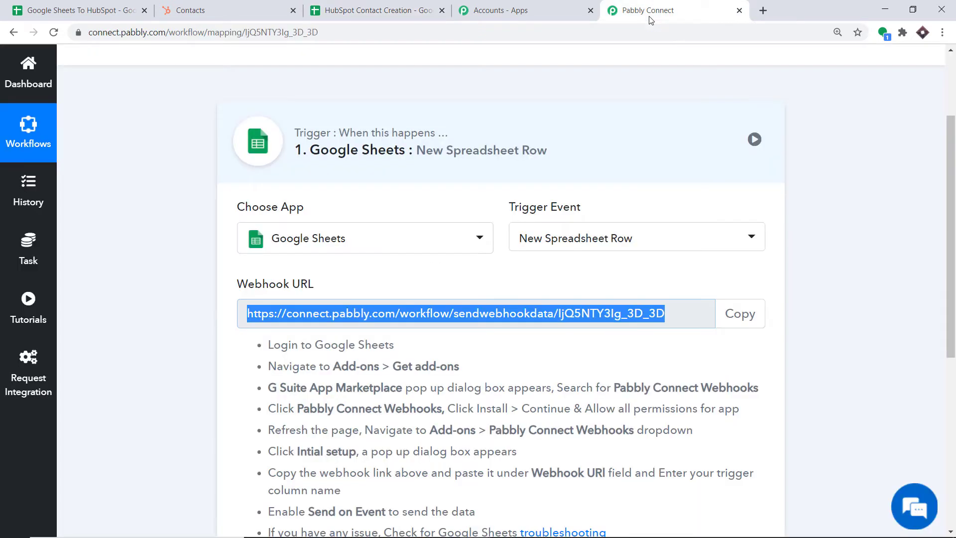
Start Capture Webhook Response in Pabbly, then return to the sheet's filled Initial setup dialog.
scroll(585, 176, "down", 5)
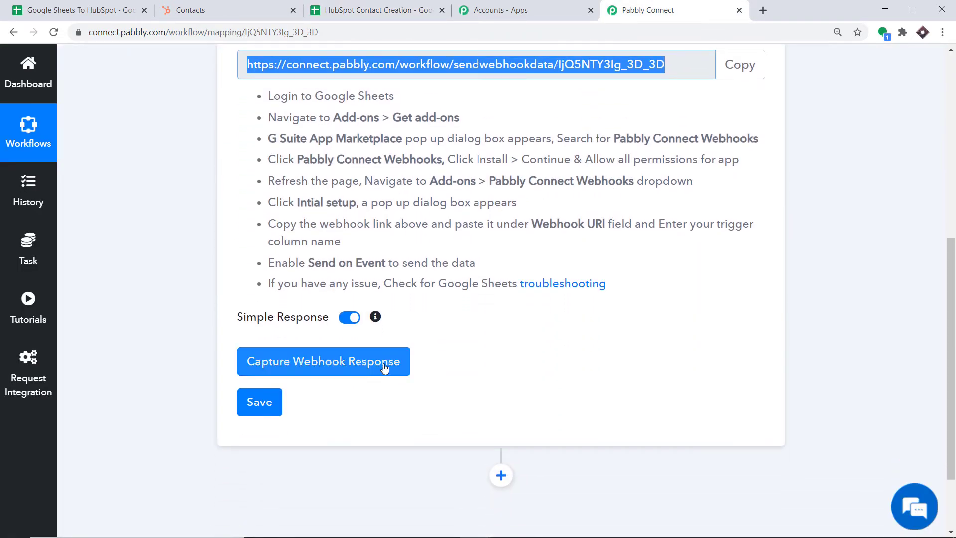
left_click(384, 367)
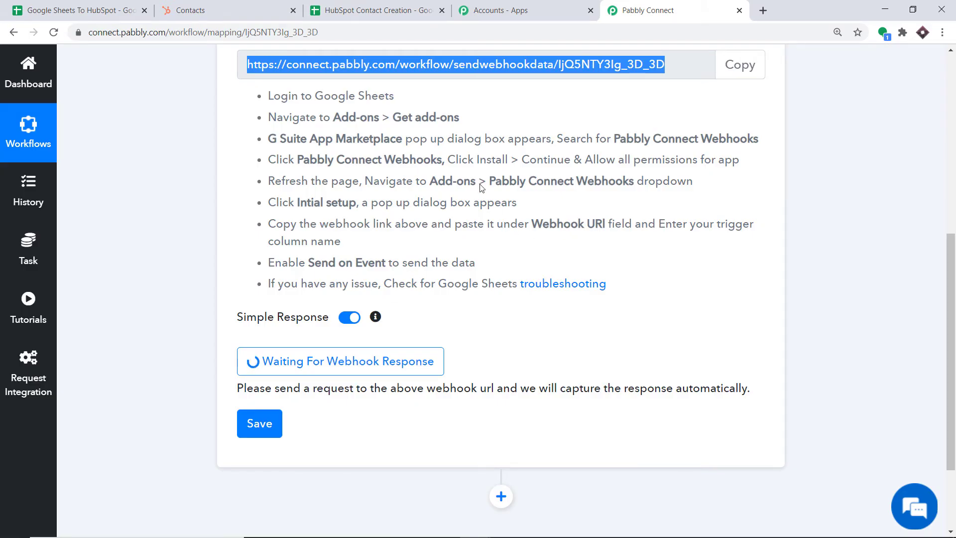
left_click(400, 11)
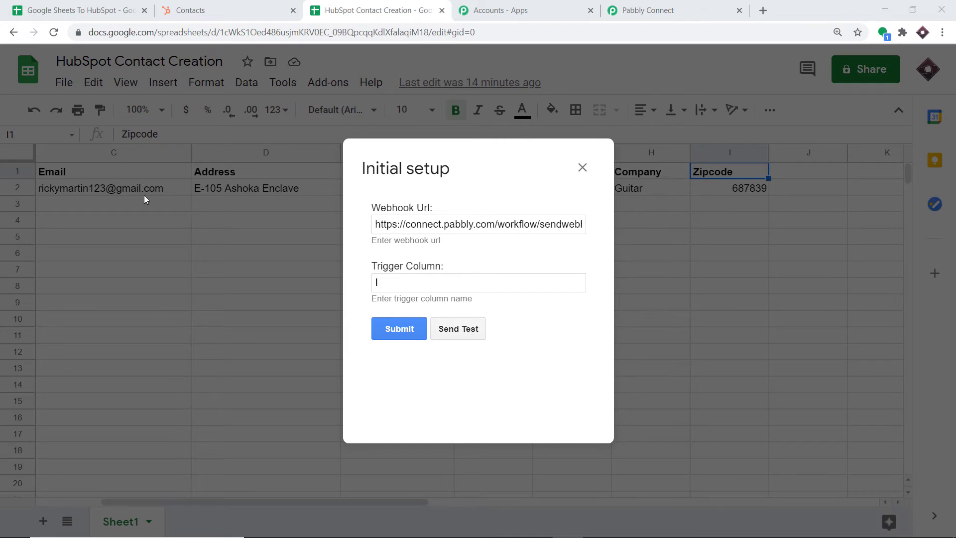
Send the sheet's contact row as test data, then view the captured column values in Pabbly Connect.
left_click(468, 333)
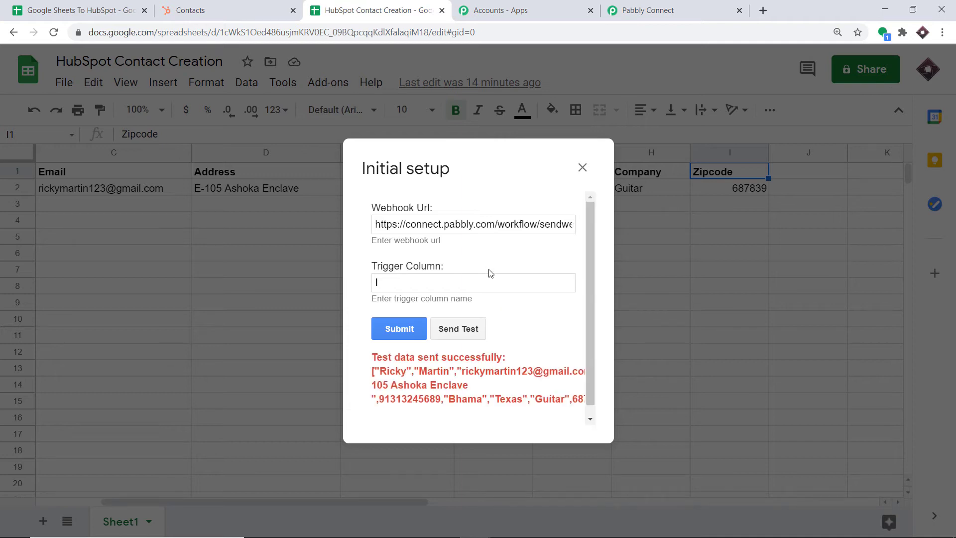
scroll(491, 309, "down", 1)
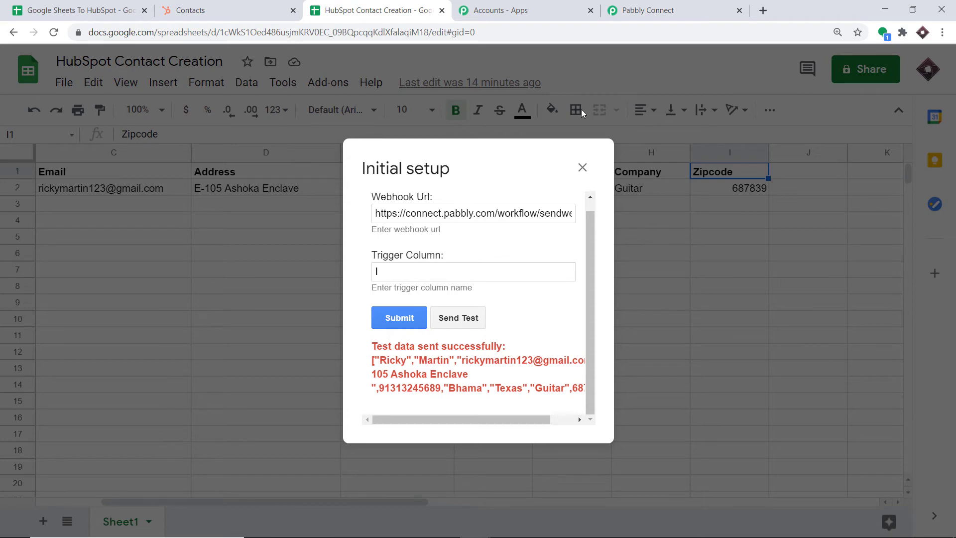
left_click(643, 17)
scroll(637, 258, "down", 3)
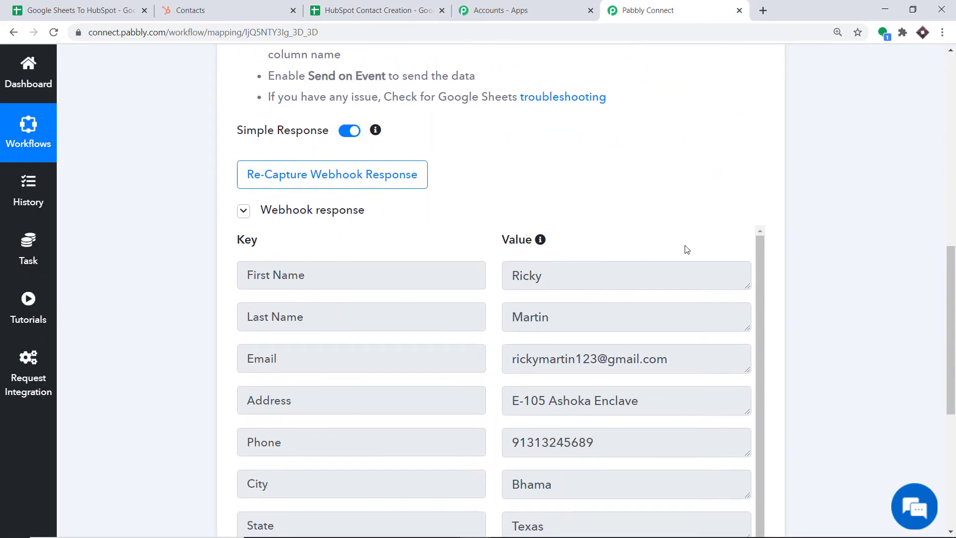
scroll(950, 329, "down", 3)
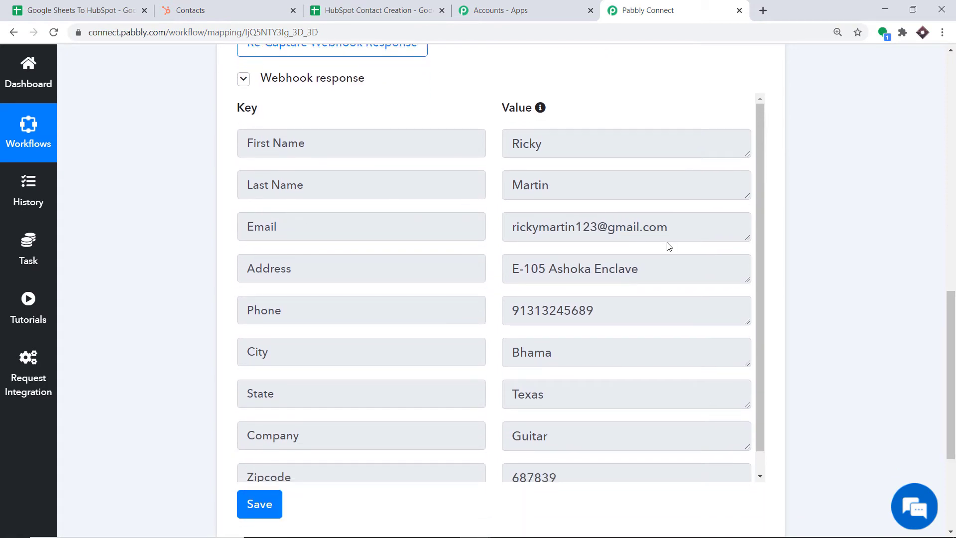
scroll(667, 246, "down", 1)
scroll(329, 269, "down", 1)
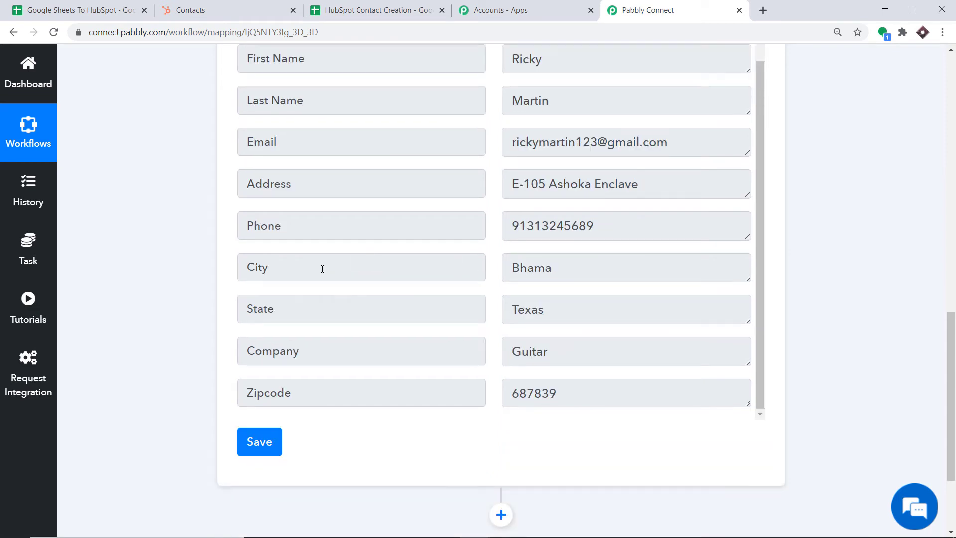
scroll(272, 261, "down", 1)
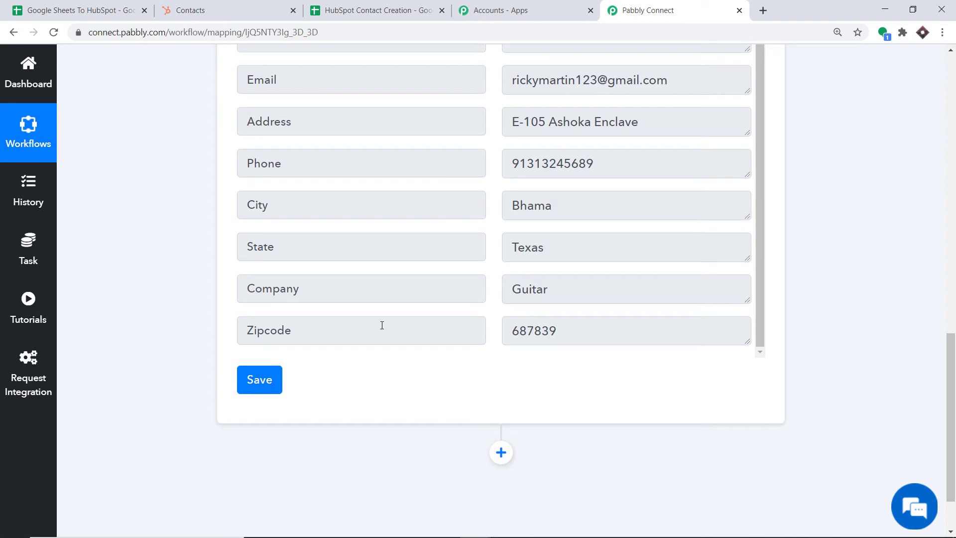
scroll(478, 273, "up", 3)
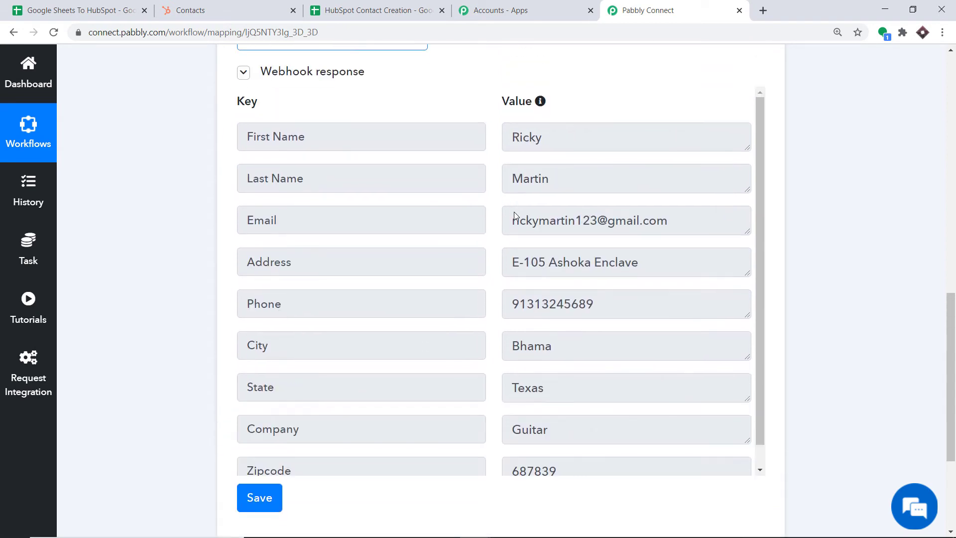
scroll(514, 216, "up", 1)
scroll(441, 232, "down", 2)
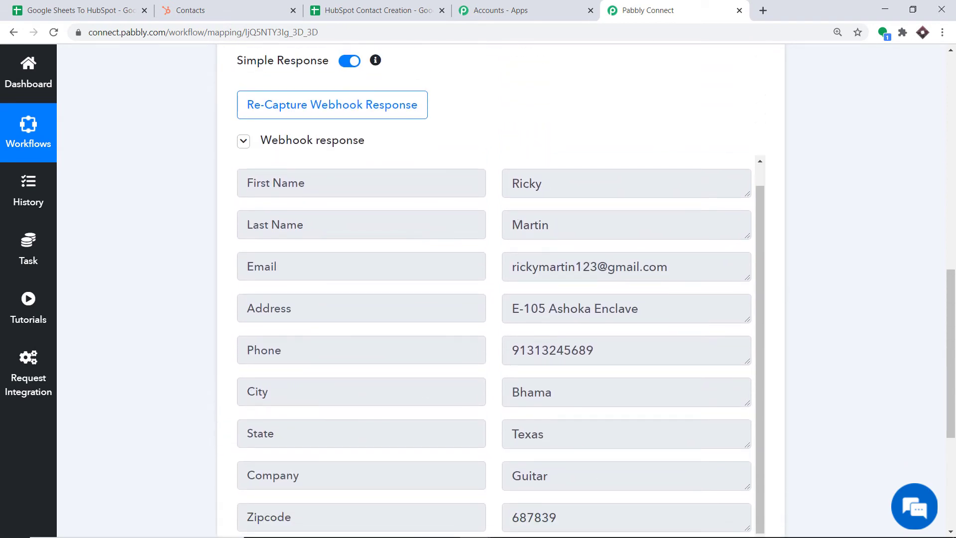
scroll(636, 146, "down", 5)
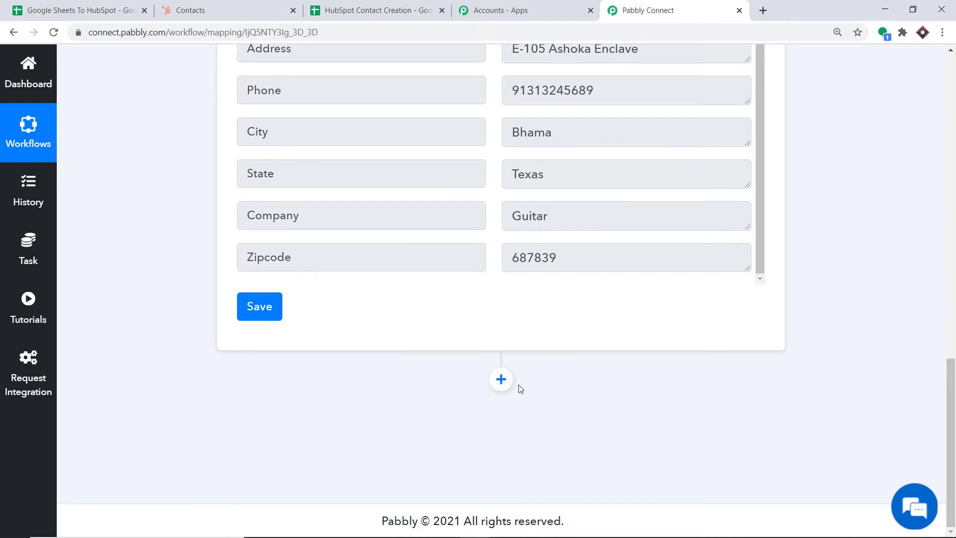
left_click(501, 380)
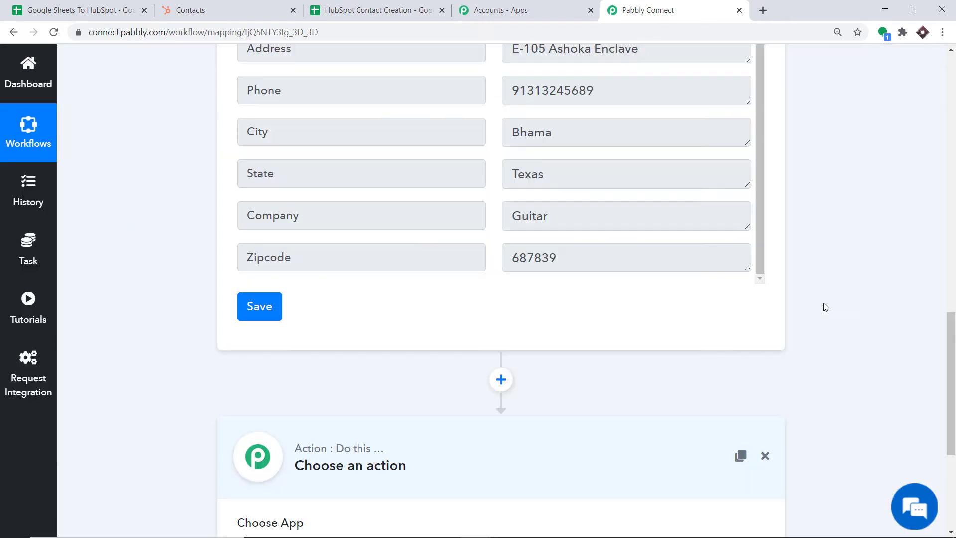
Add a HubSpot CRM action step with the 'Create a New Contact' event.
left_click_drag(951, 368, 953, 433)
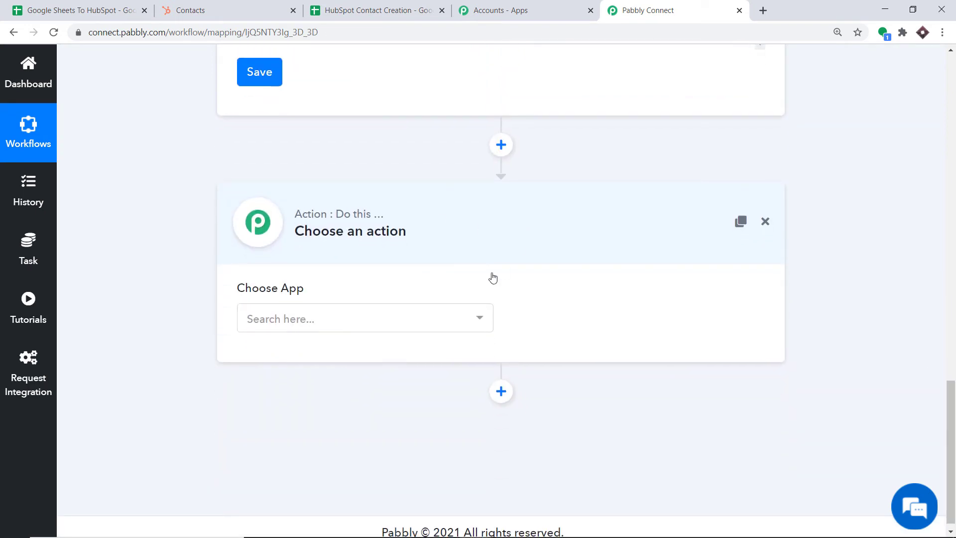
left_click(333, 319)
type("HUBS")
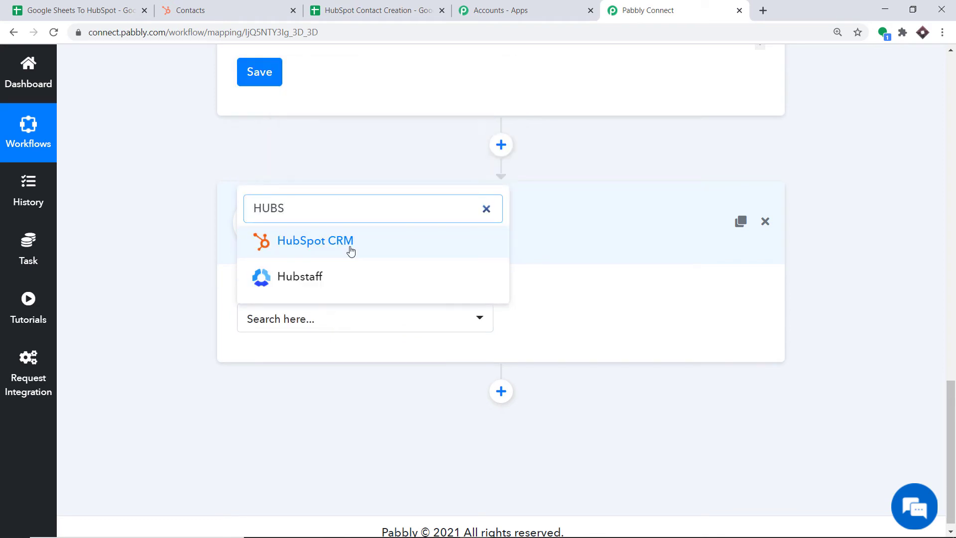
left_click(351, 250)
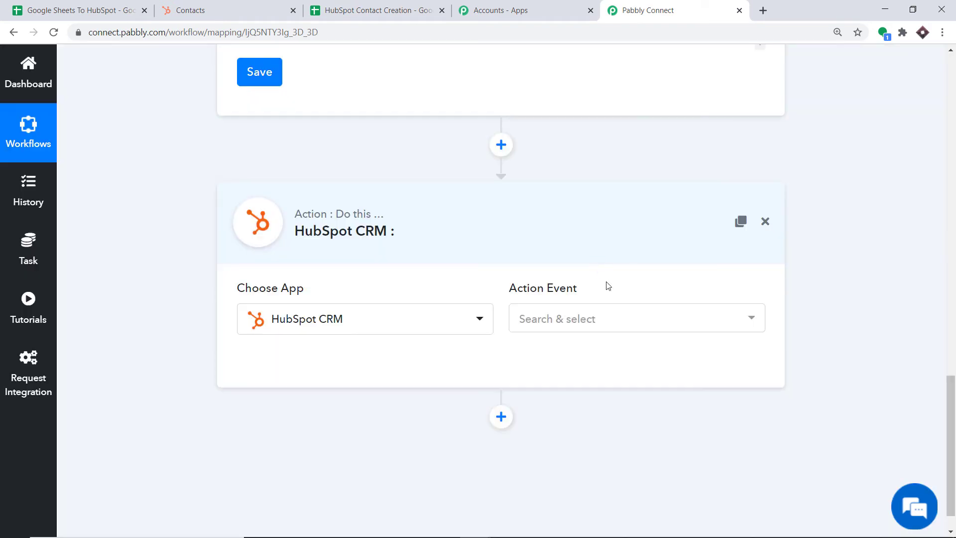
left_click(575, 319)
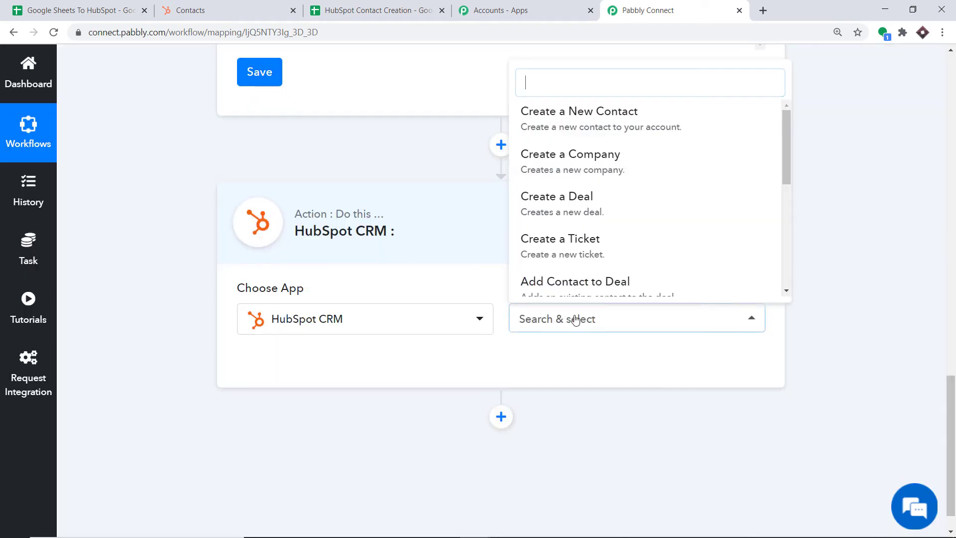
left_click(592, 128)
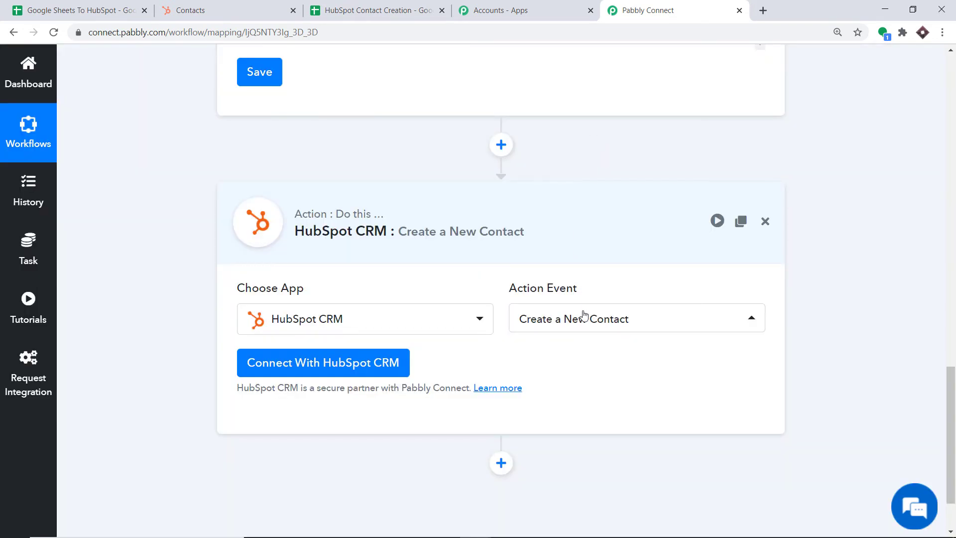
Review the HubSpot action options, start a new HubSpot CRM connection, and go to HubSpot Contacts.
left_click(584, 315)
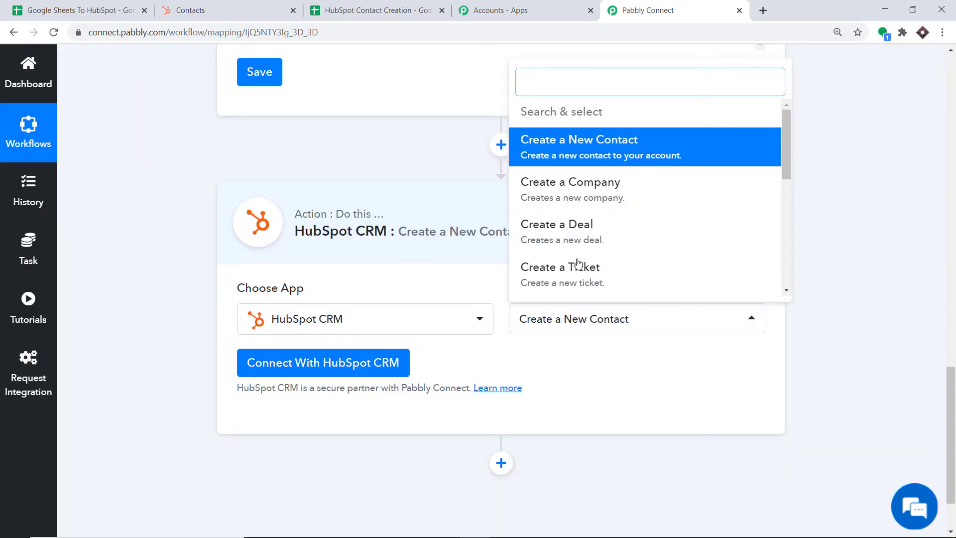
scroll(641, 222, "down", 4)
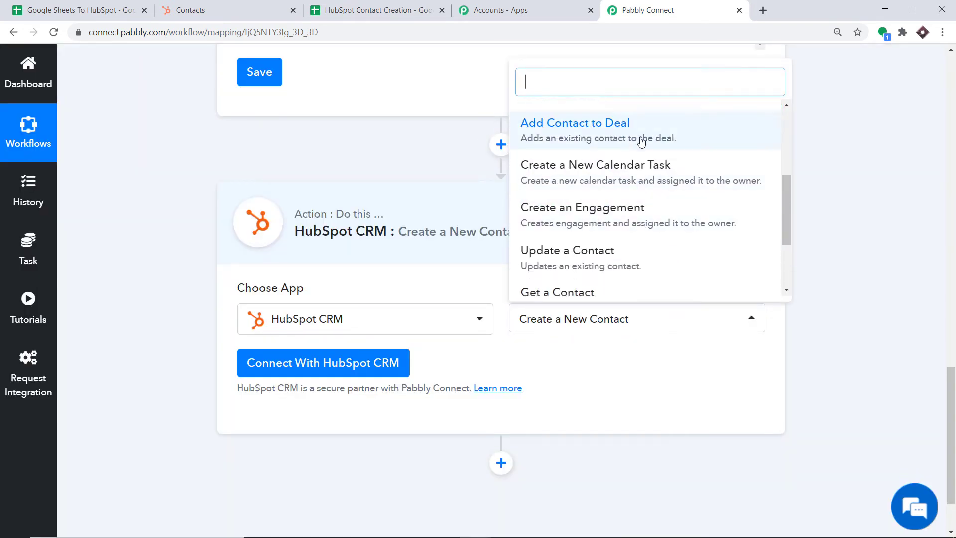
scroll(642, 209, "up", 3)
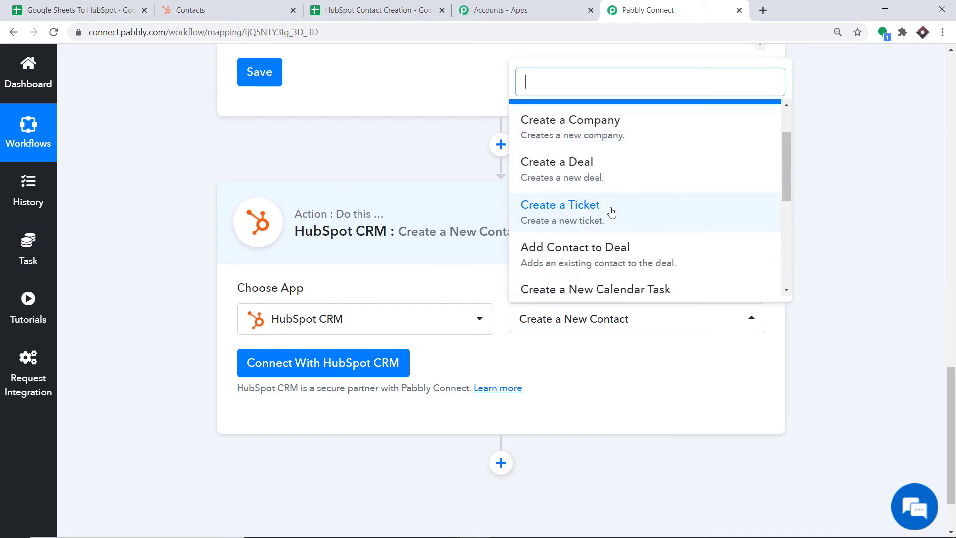
scroll(609, 209, "down", 5)
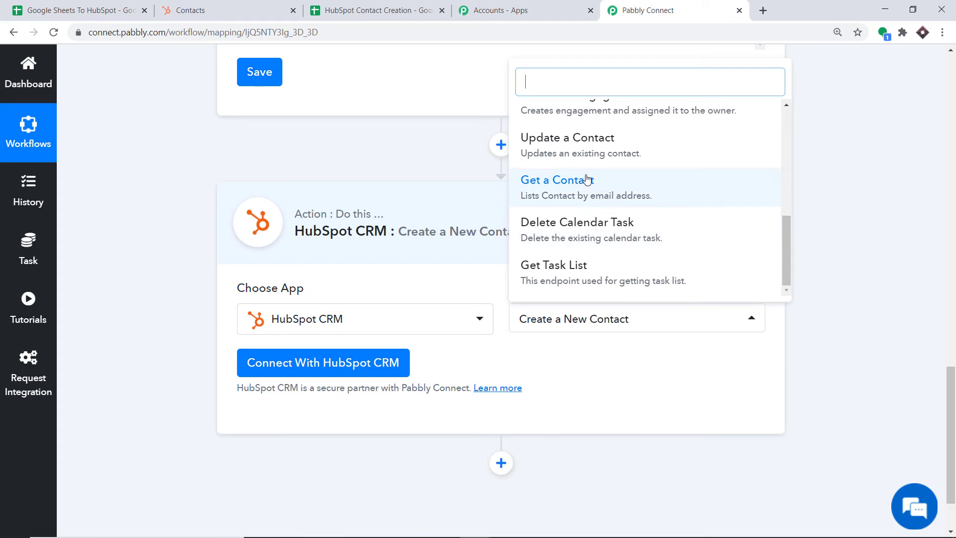
scroll(583, 179, "up", 3)
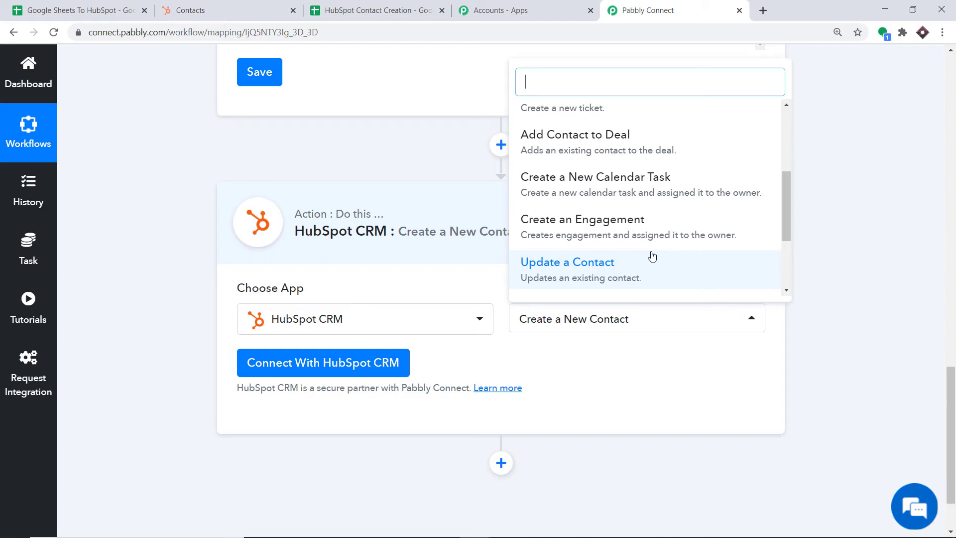
left_click(282, 372)
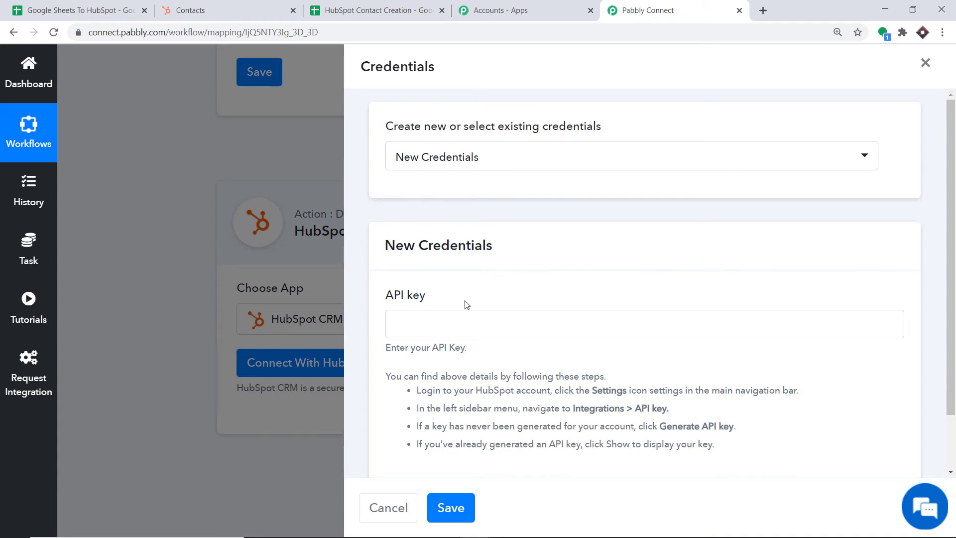
scroll(465, 301, "down", 2)
left_click(192, 5)
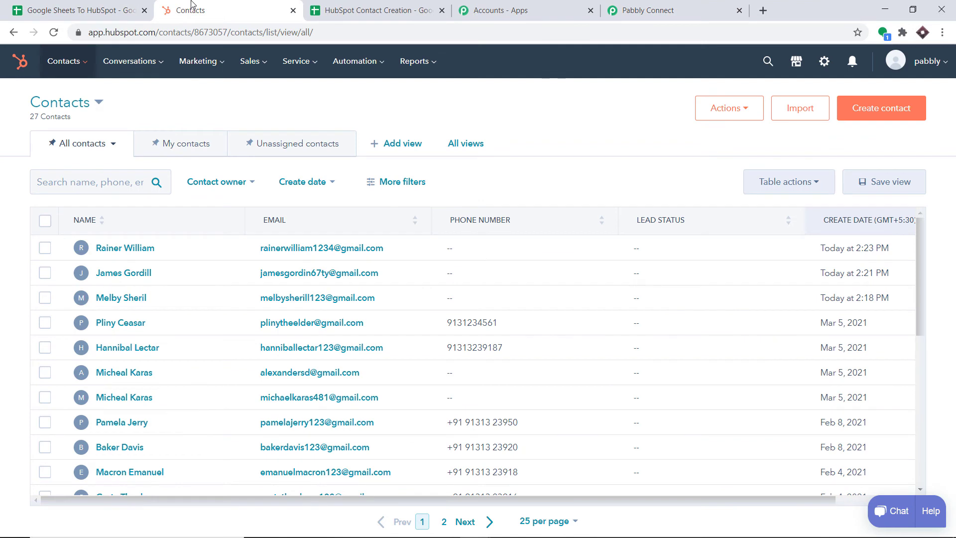
Reveal and copy the API key from HubSpot's Settings > Integrations > API Key page, passing the reCAPTCHA.
left_click(824, 63)
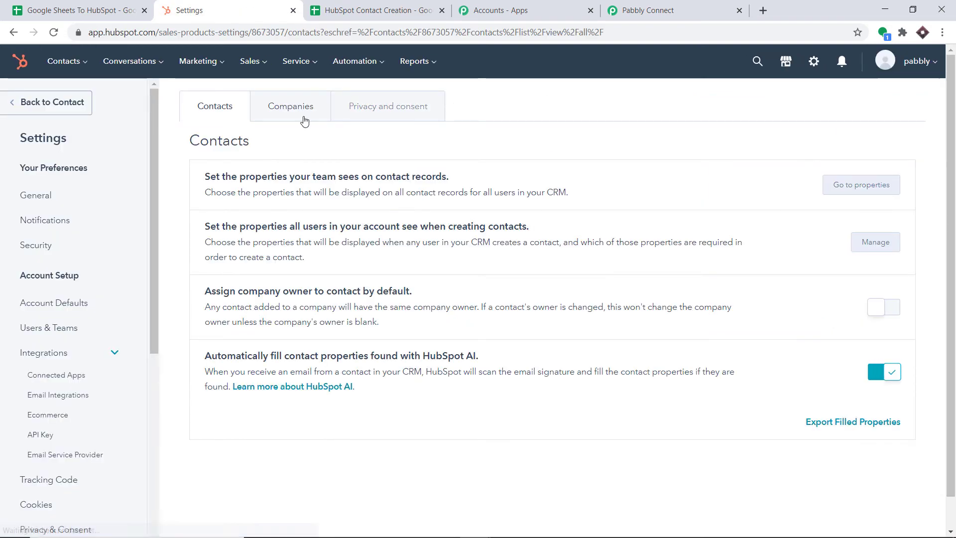
scroll(126, 220, "down", 1)
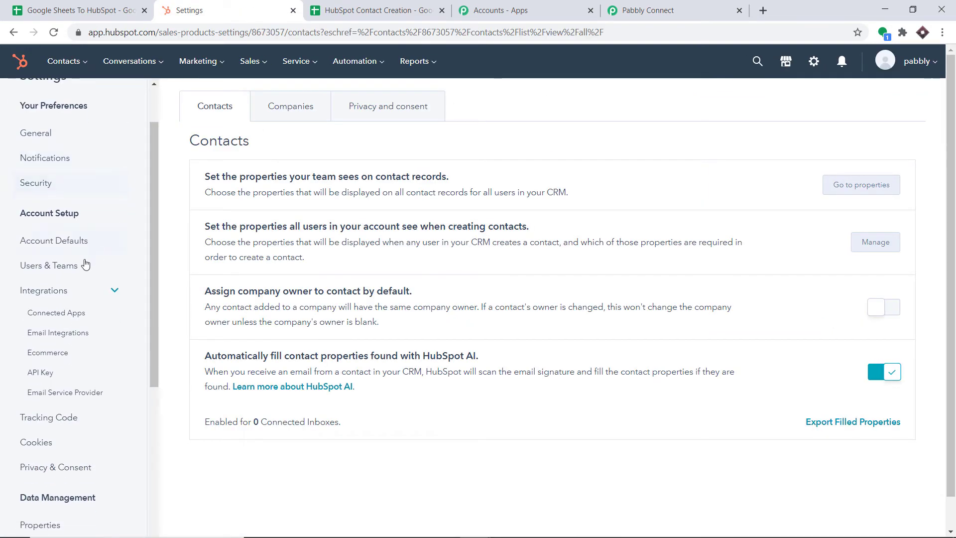
left_click(59, 292)
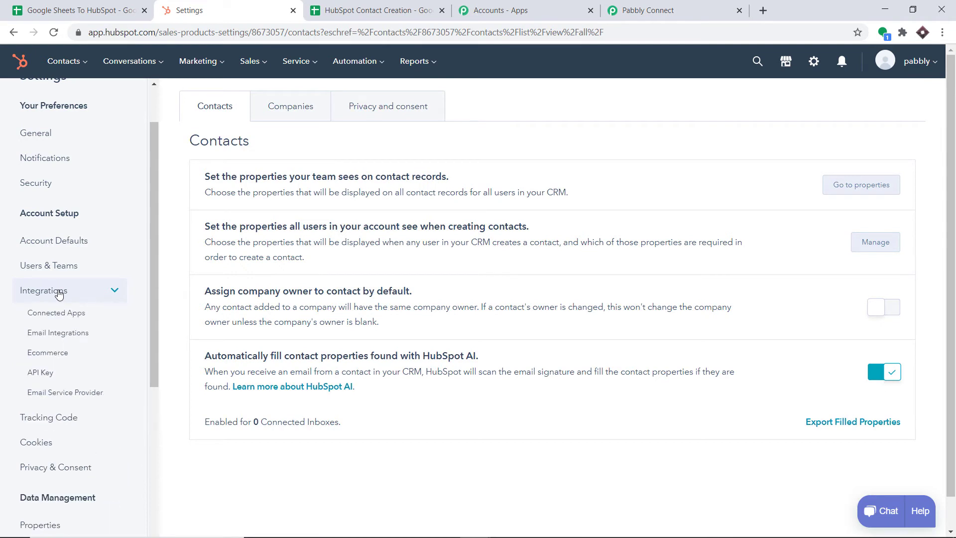
left_click(44, 374)
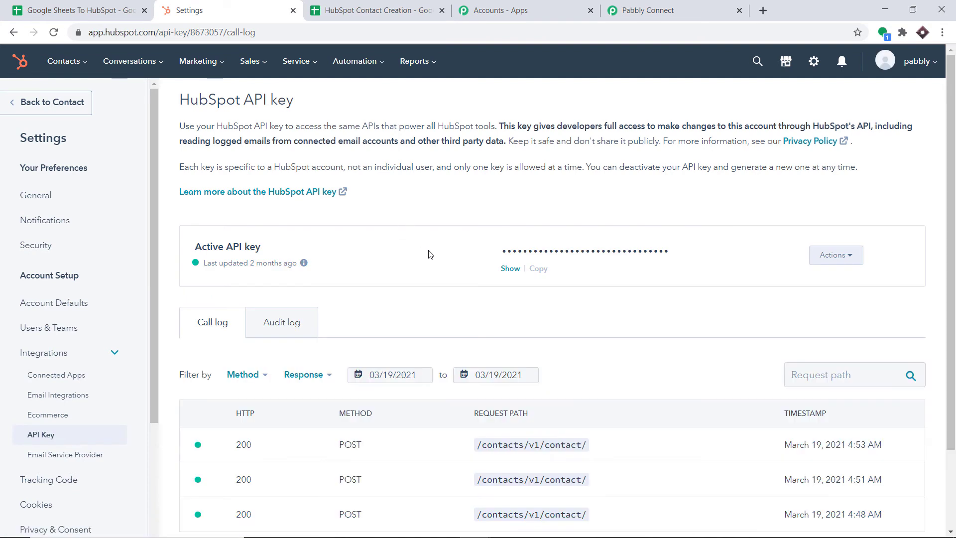
left_click(514, 272)
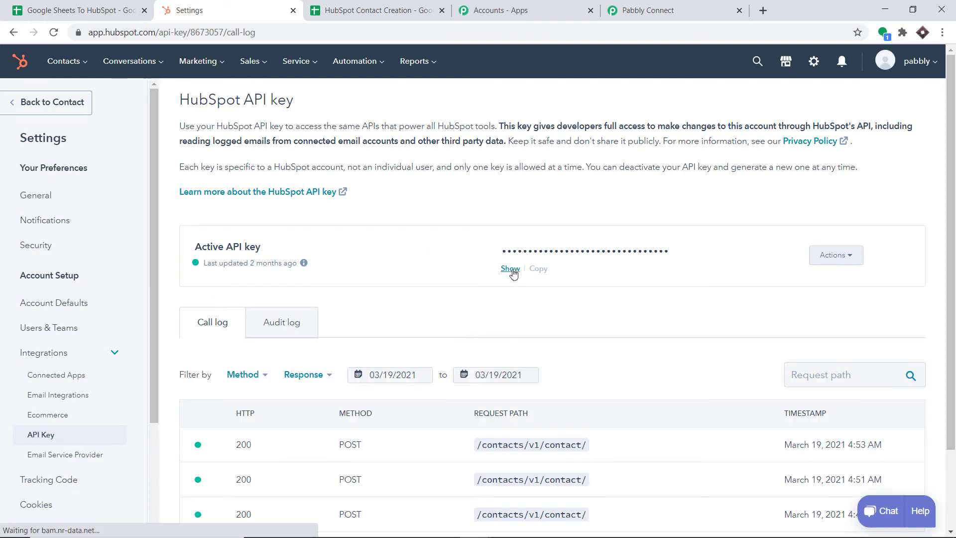
left_click(431, 219)
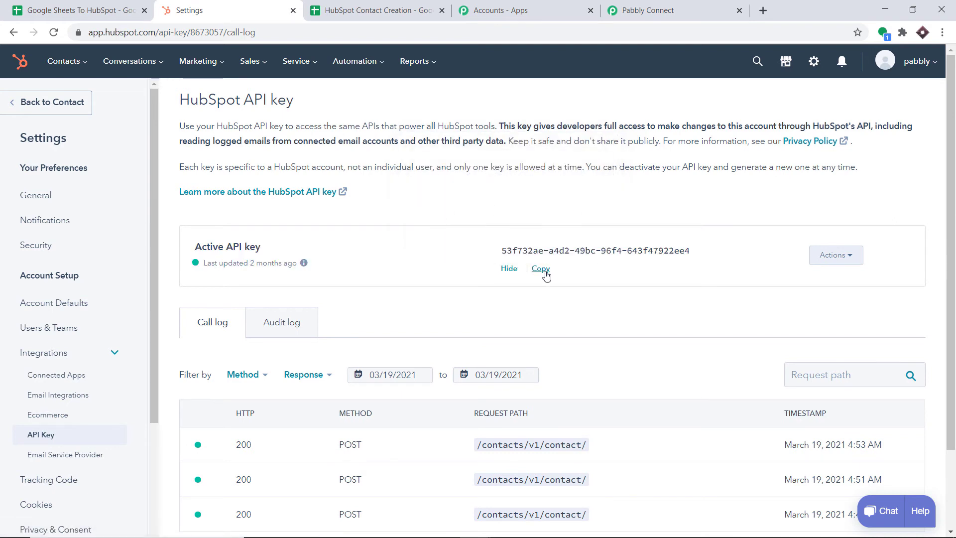
left_click(540, 269)
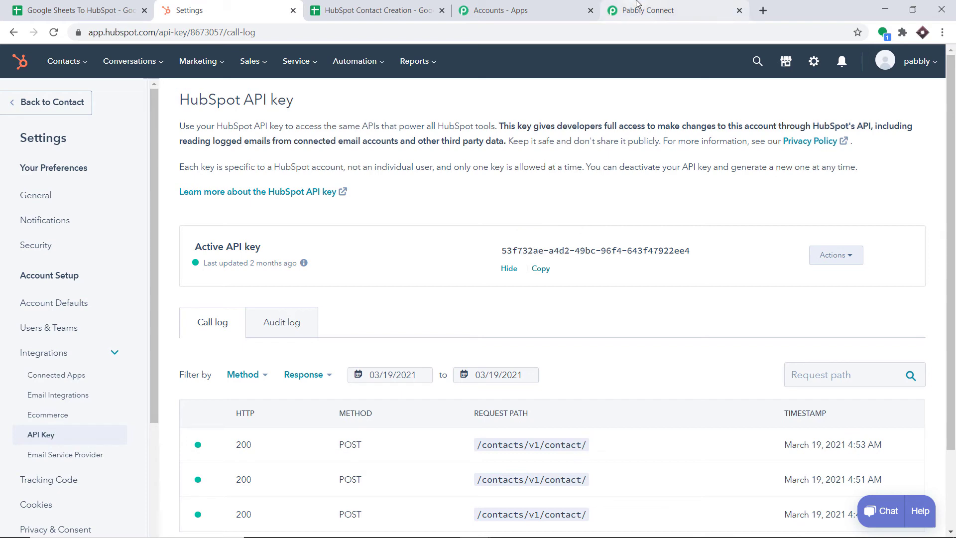
Paste the copied HubSpot API key into the API key field of Pabbly's credentials form.
left_click(652, 11)
left_click(436, 252)
right_click(436, 253)
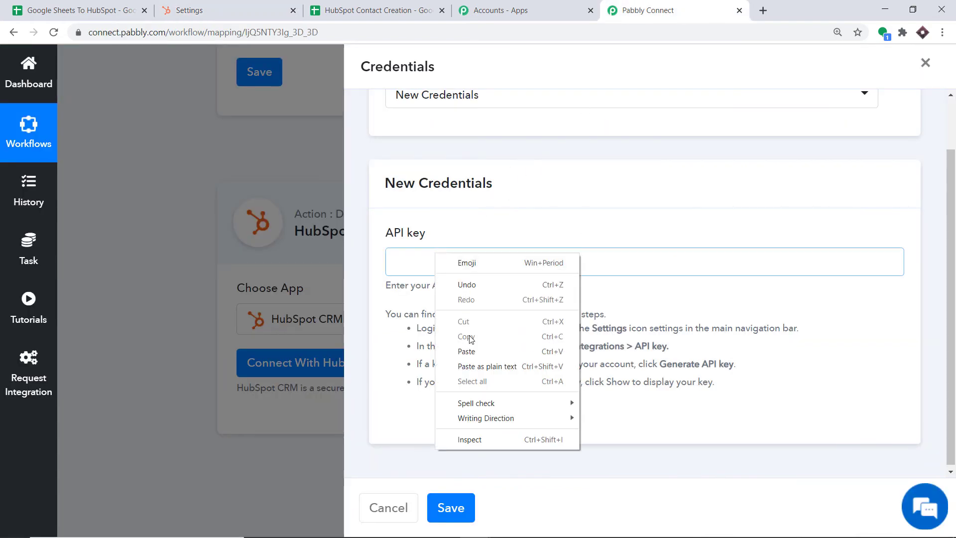
left_click(473, 352)
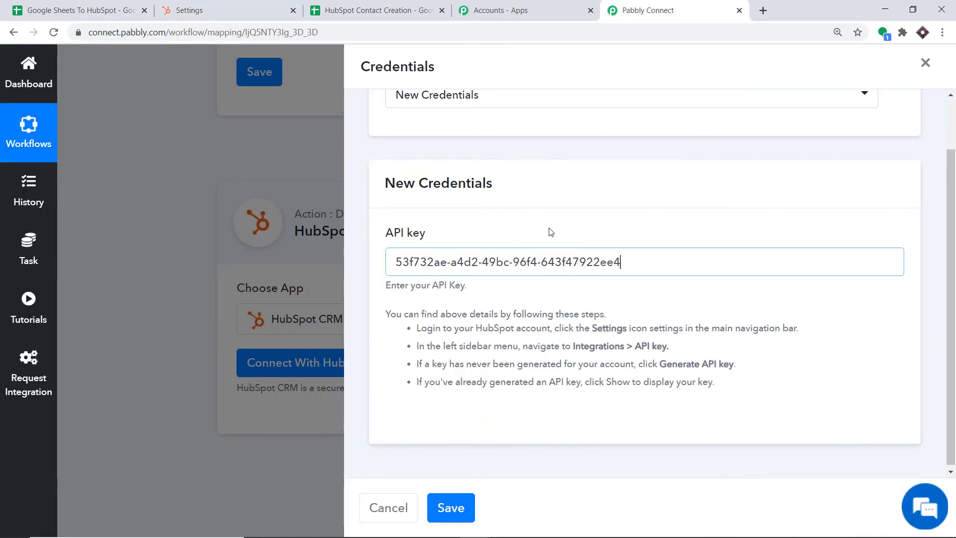
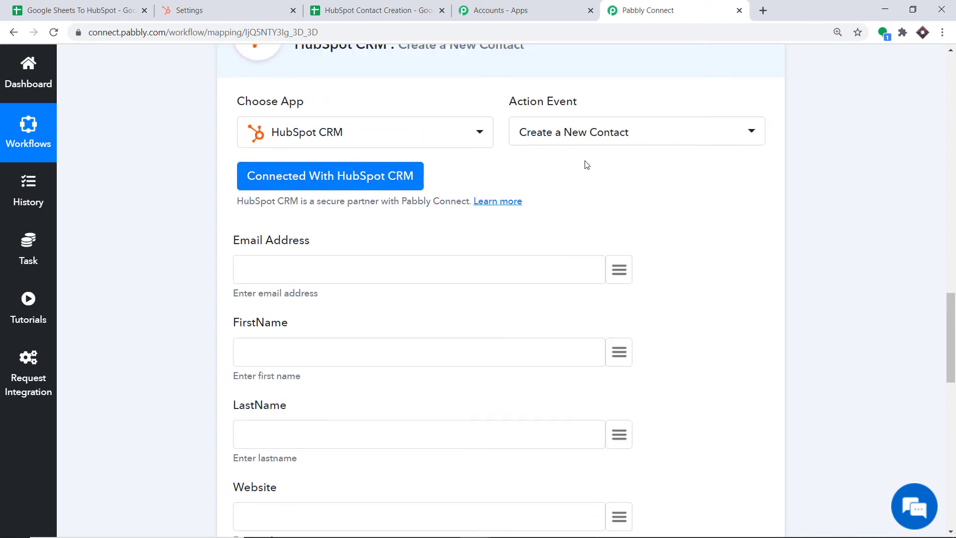
scroll(553, 155, "up", 1)
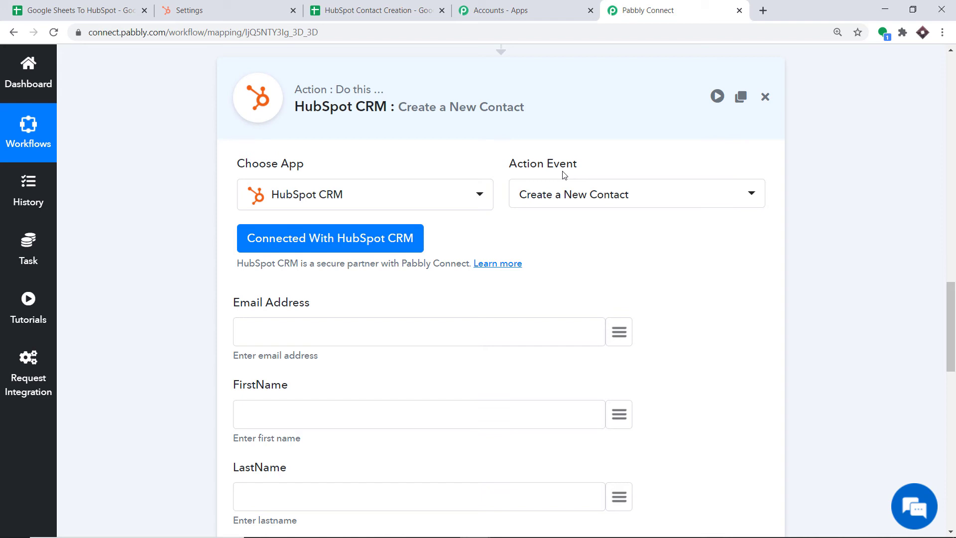
Scroll to review the HubSpot Create a New Contact action and its empty contact fields.
scroll(564, 174, "down", 3)
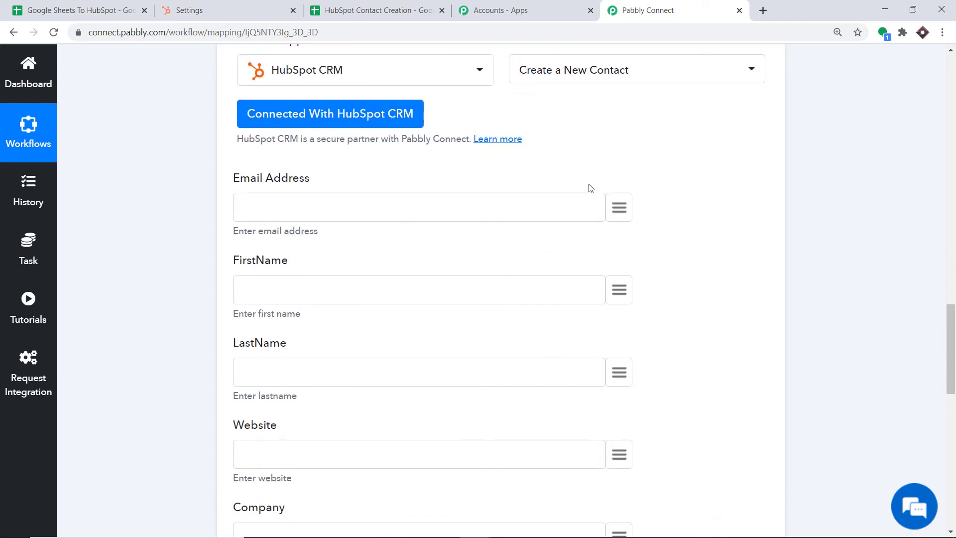
Map Email Address, FirstName and LastName to the trigger's email, first name and last name values.
left_click(617, 205)
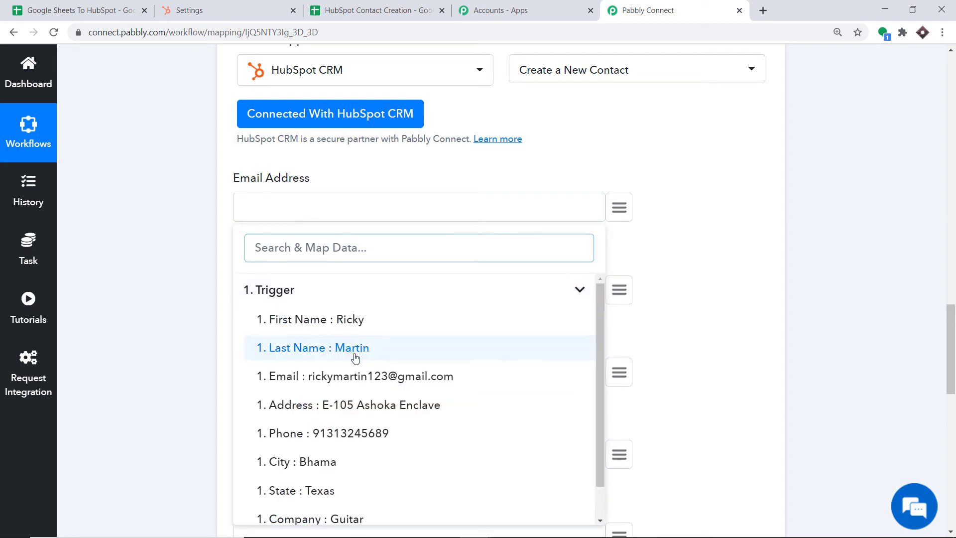
scroll(355, 357, "down", 1)
left_click(374, 339)
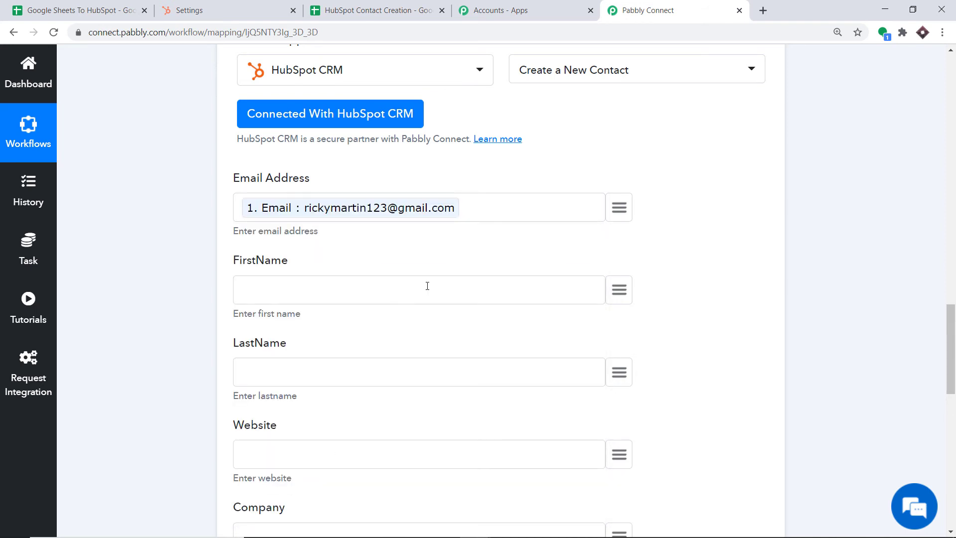
scroll(427, 286, "down", 1)
left_click(616, 232)
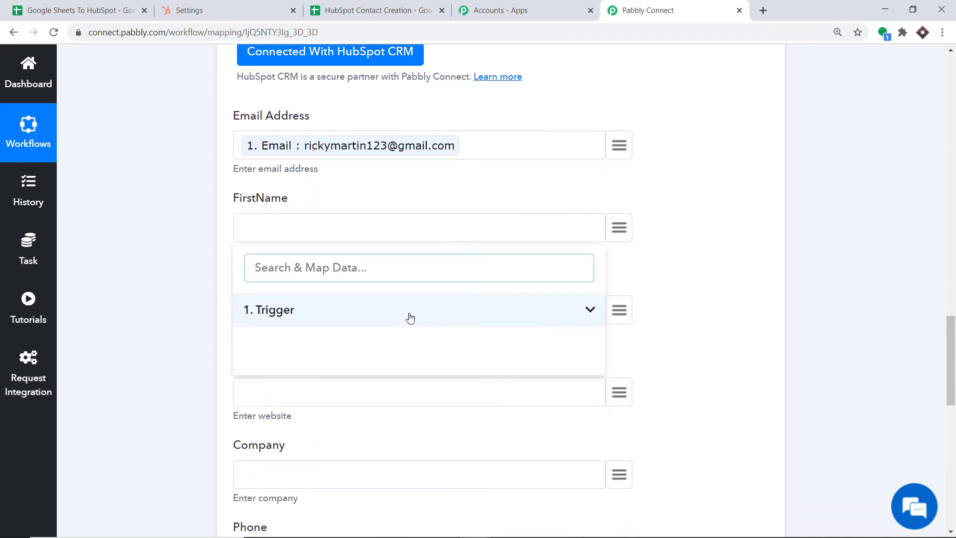
left_click(348, 337)
scroll(591, 297, "down", 2)
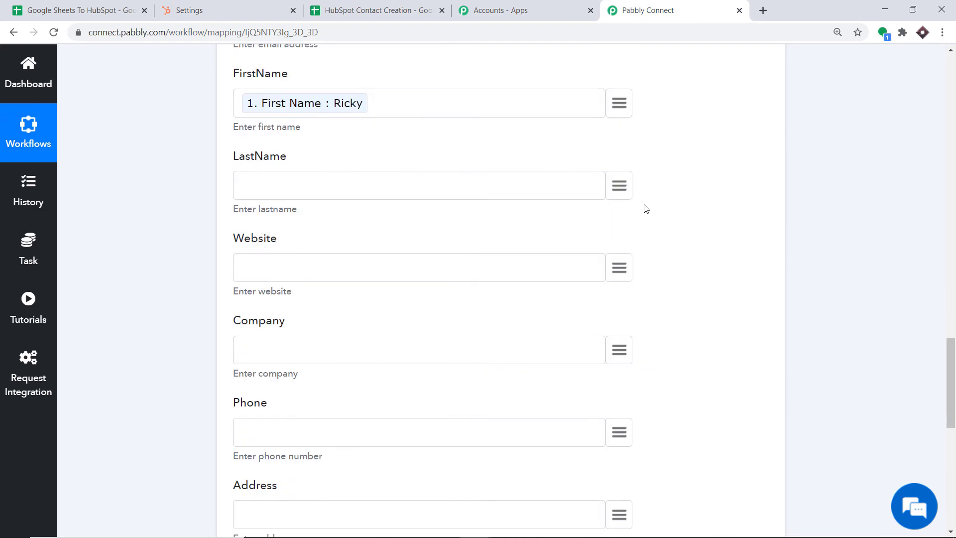
left_click(618, 185)
left_click(326, 271)
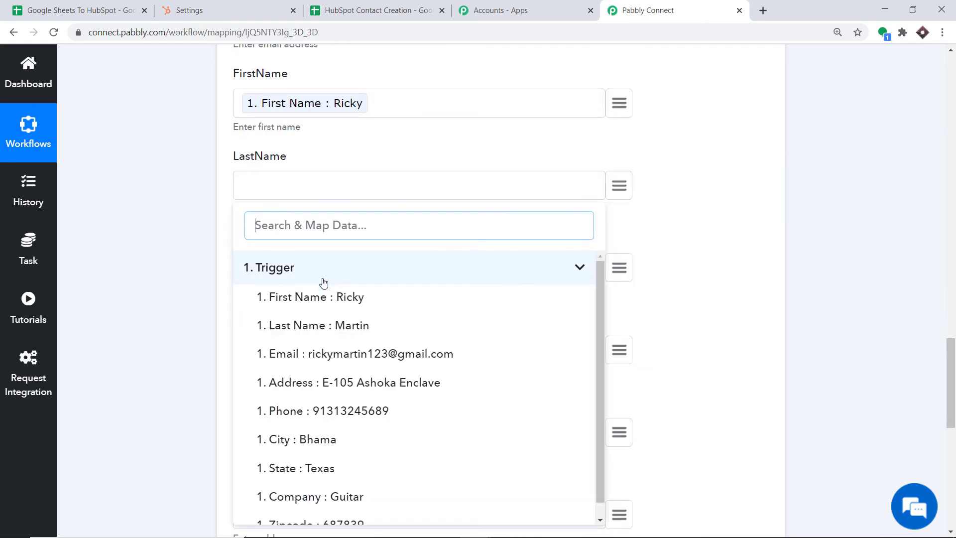
left_click(311, 329)
Leave Website unmapped, then map Company to the trigger's value Guitar and Phone to its phone.
scroll(477, 267, "down", 2)
left_click(617, 146)
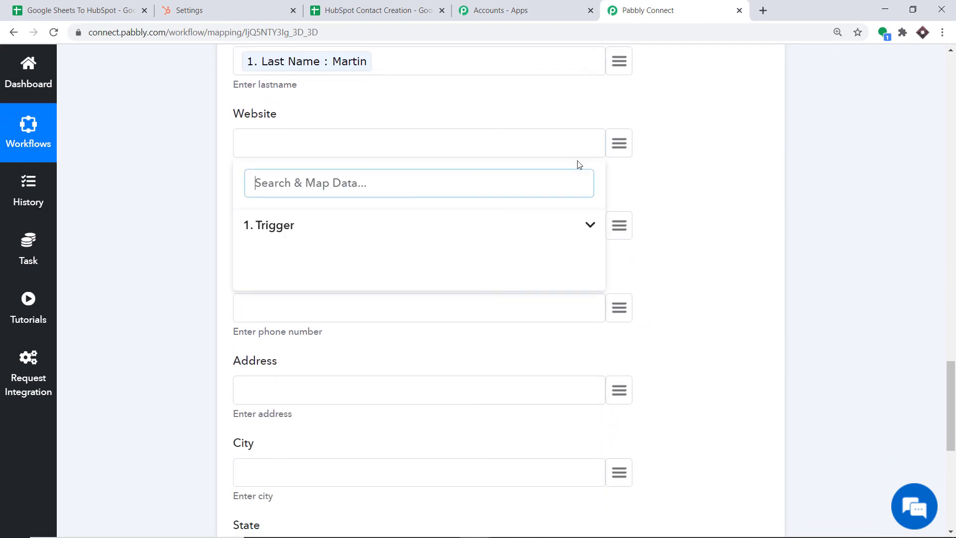
left_click(334, 225)
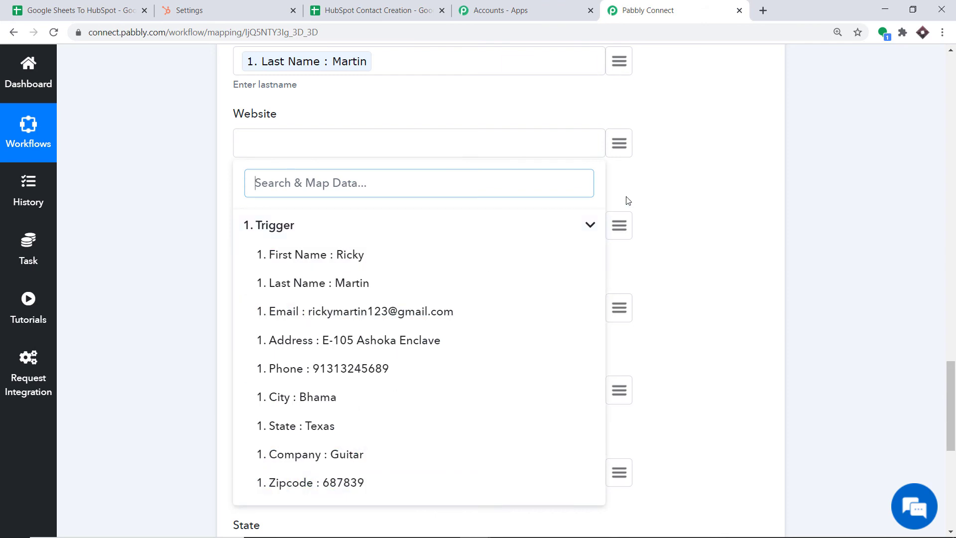
left_click(665, 179)
left_click(619, 225)
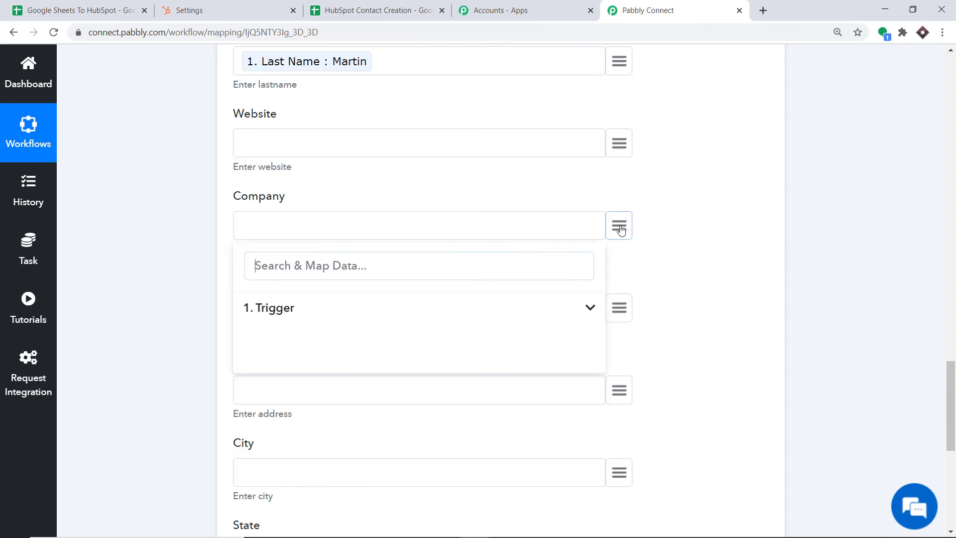
left_click(336, 315)
scroll(309, 411, "down", 2)
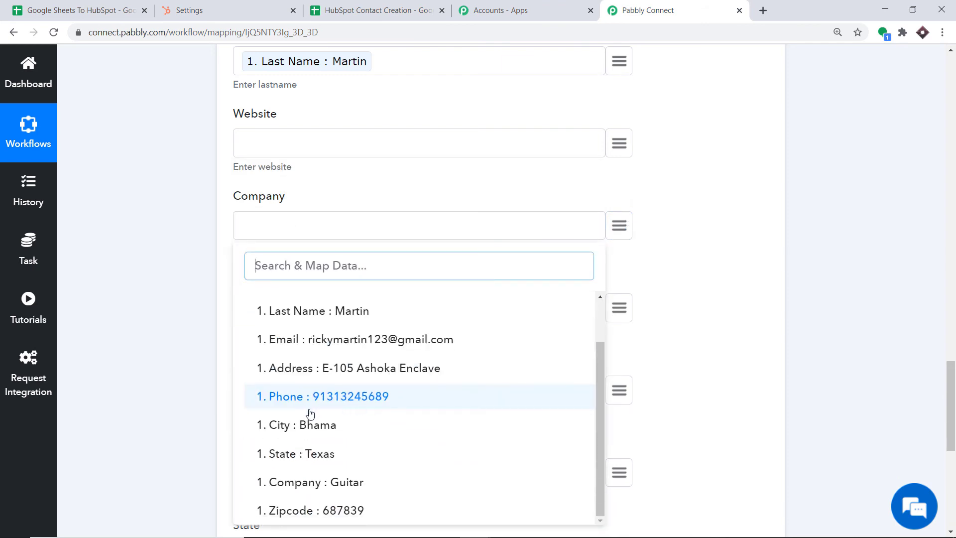
left_click(316, 481)
scroll(498, 279, "down", 1)
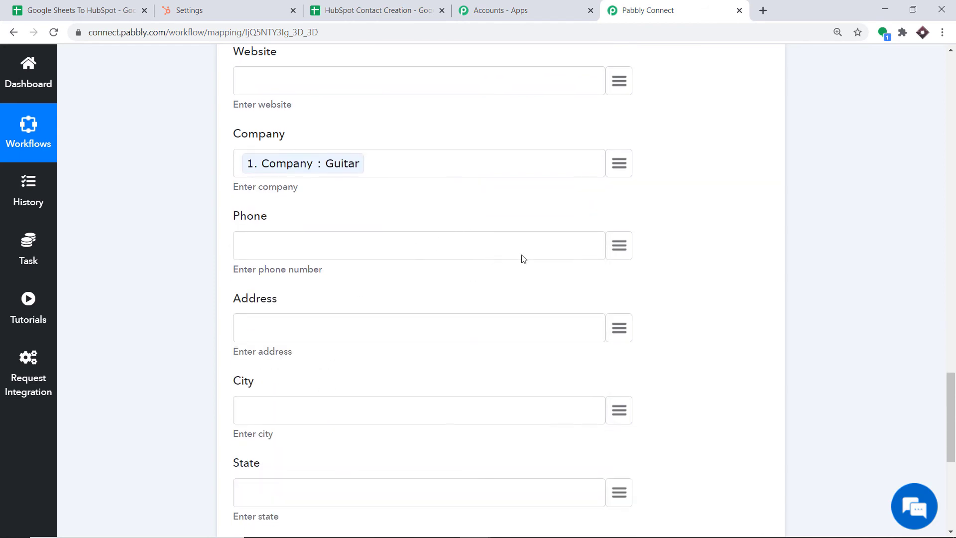
left_click(618, 246)
left_click(312, 341)
scroll(450, 341, "down", 2)
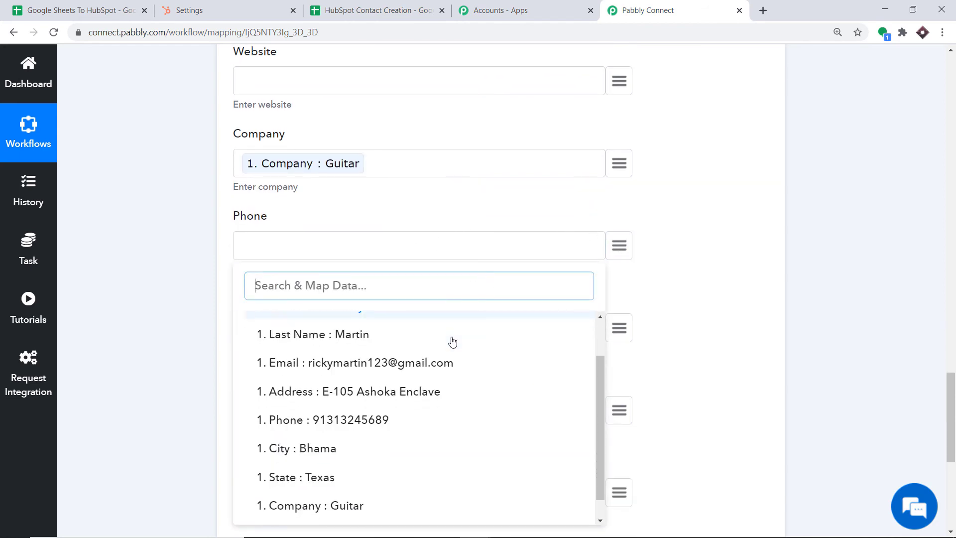
left_click(345, 396)
scroll(450, 331, "down", 2)
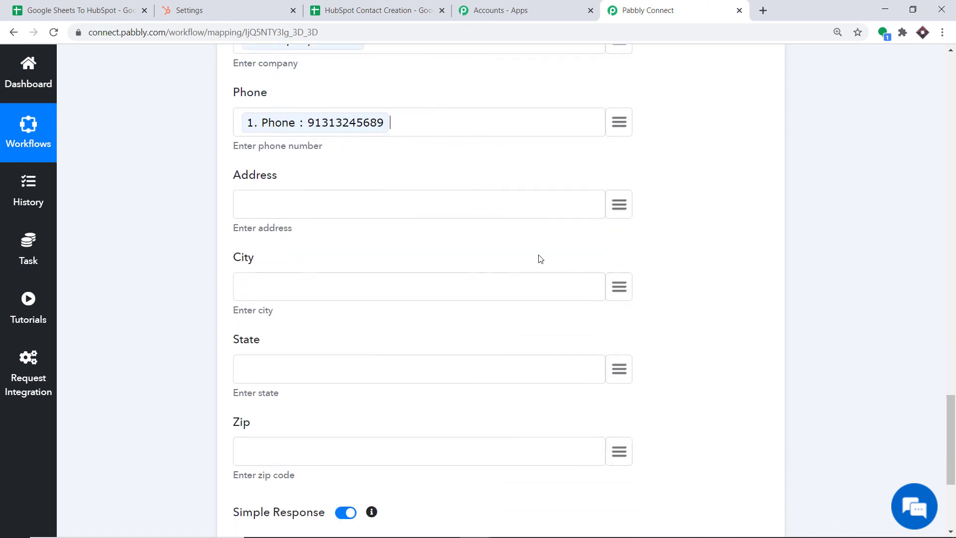
Map Address, City and State to the trigger's matching sheet values.
left_click(619, 205)
left_click(298, 284)
scroll(368, 353, "down", 2)
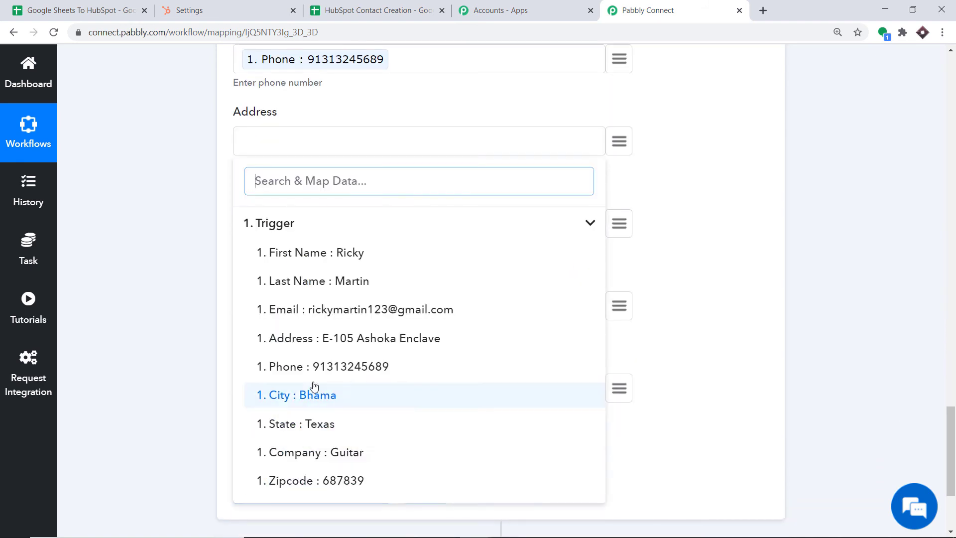
left_click(338, 343)
scroll(498, 224, "down", 1)
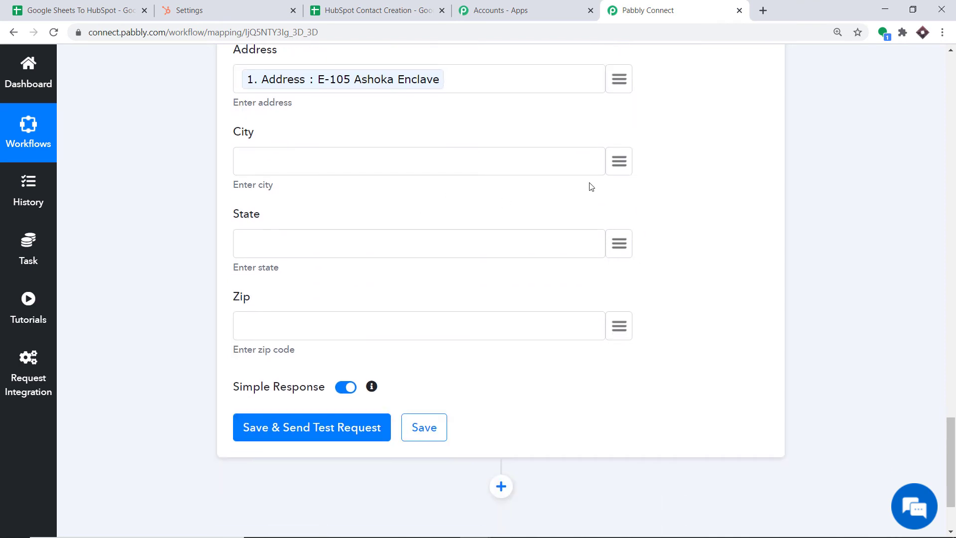
left_click(619, 161)
left_click(268, 238)
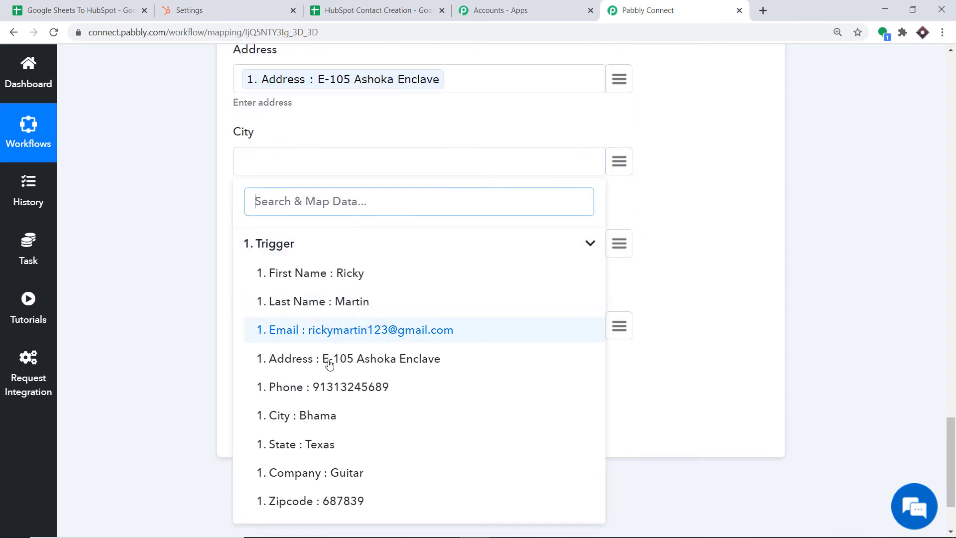
left_click(302, 418)
scroll(326, 298, "down", 1)
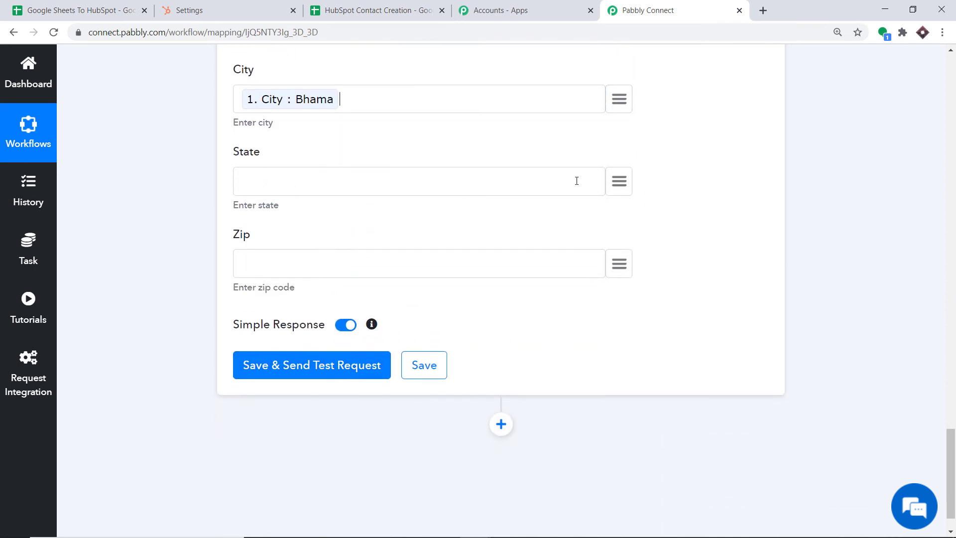
left_click(625, 189)
left_click(354, 273)
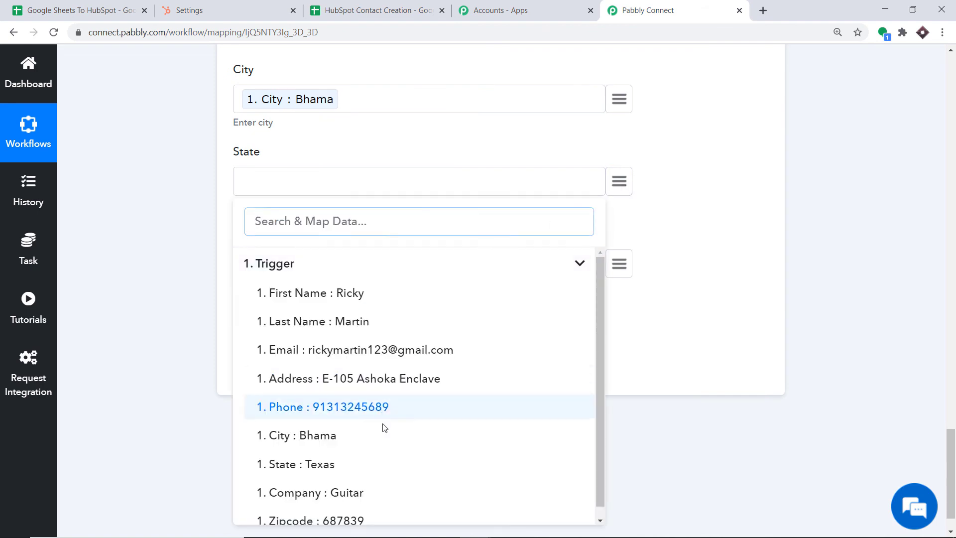
left_click(353, 464)
Map Zip to Zipcode 687839 and save, sending a test request that returns vid 5401.
left_click(619, 263)
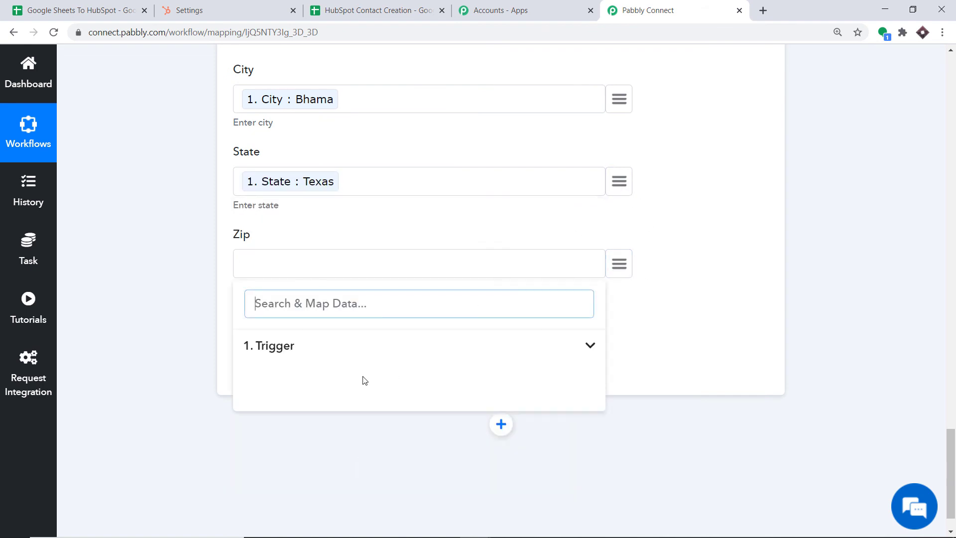
left_click(292, 347)
scroll(329, 468, "down", 2)
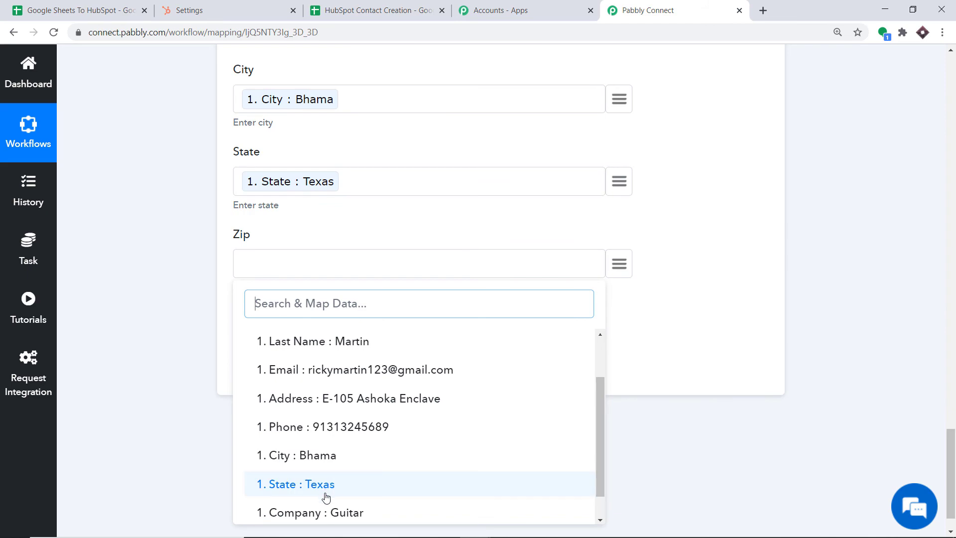
scroll(333, 485, "down", 1)
left_click(333, 507)
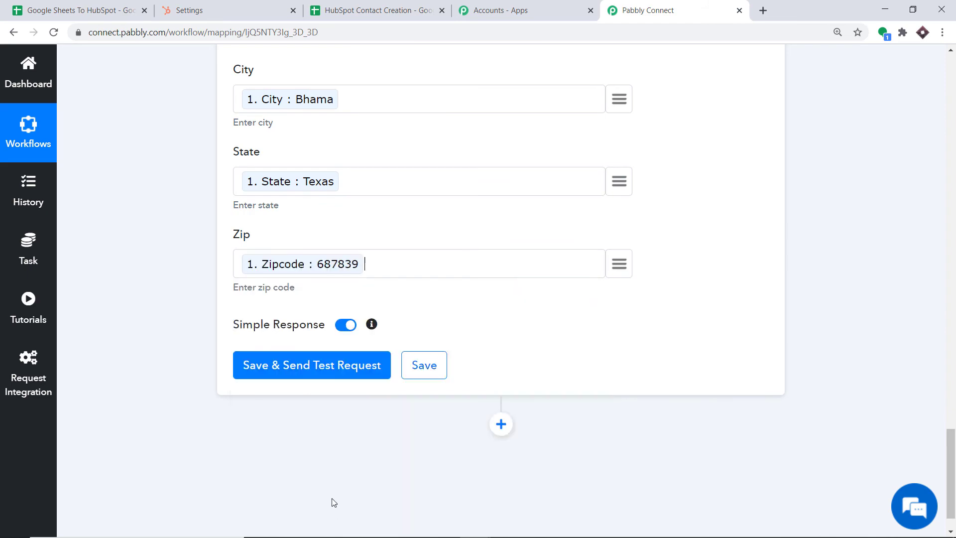
scroll(404, 259, "up", 15)
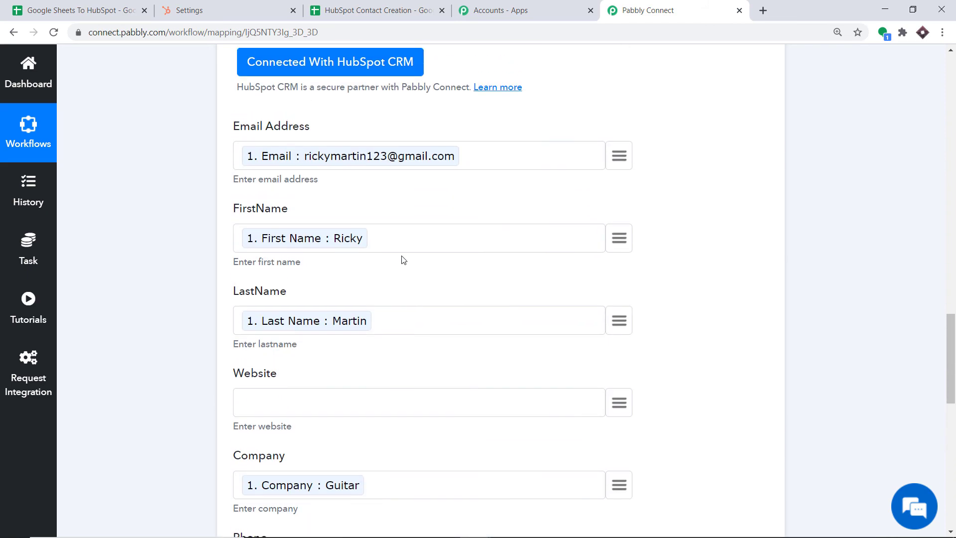
scroll(488, 216, "down", 12)
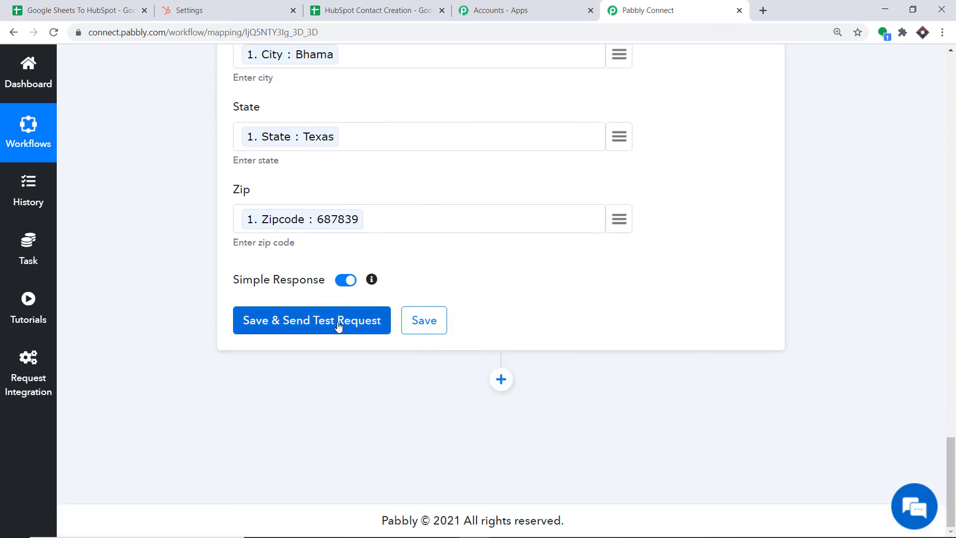
left_click(339, 325)
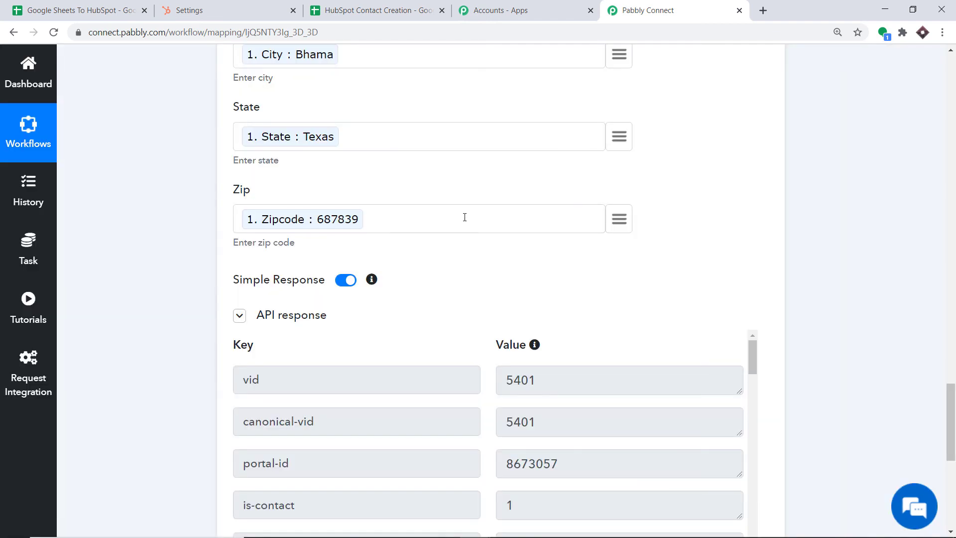
Open the newest contact's record from HubSpot's Contacts list, showing it was created from API at 2:38 PM.
left_click(237, 10)
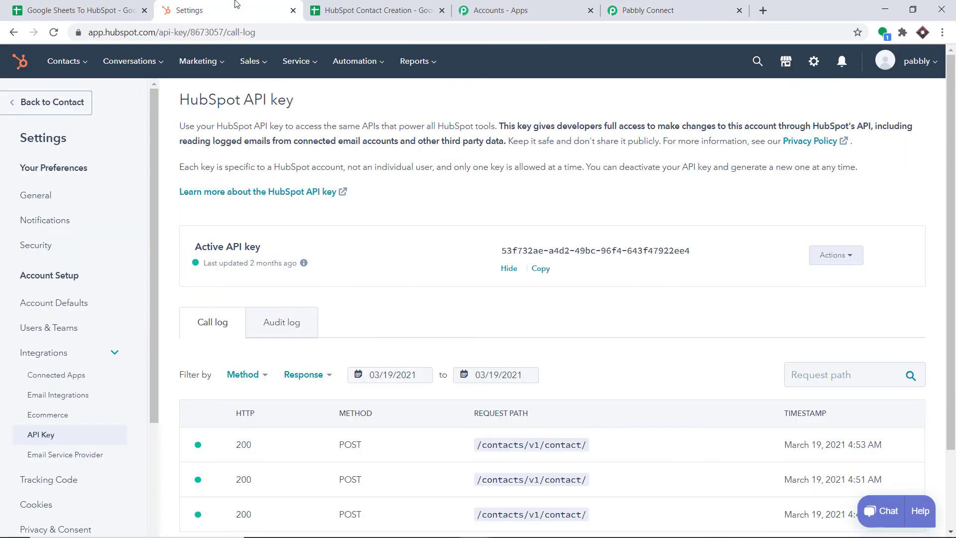
mouse_move(67, 61)
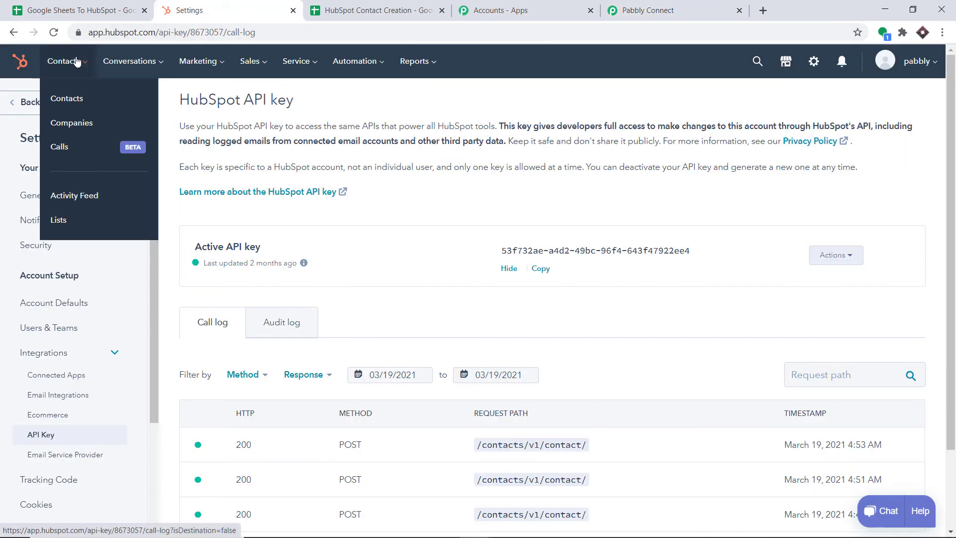
left_click(72, 96)
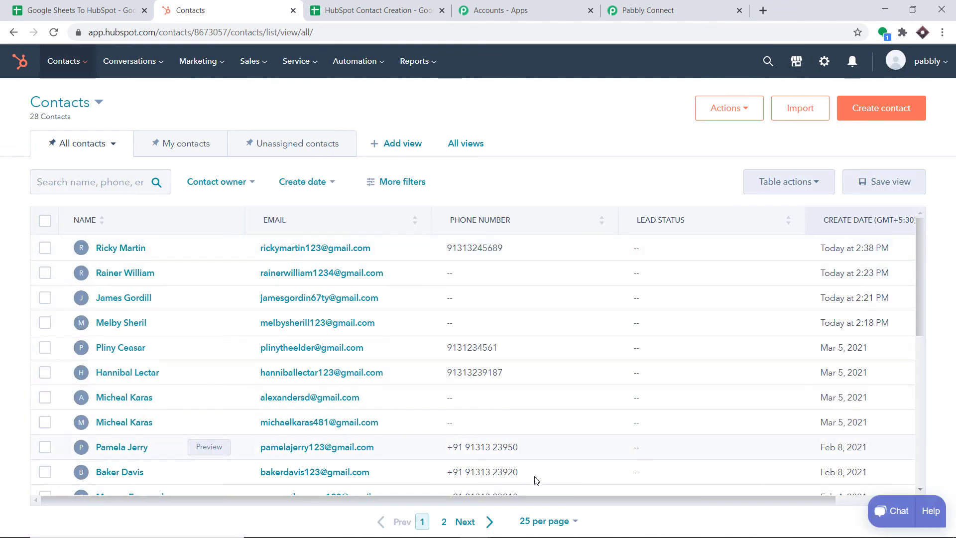
left_click_drag(680, 500, 749, 508)
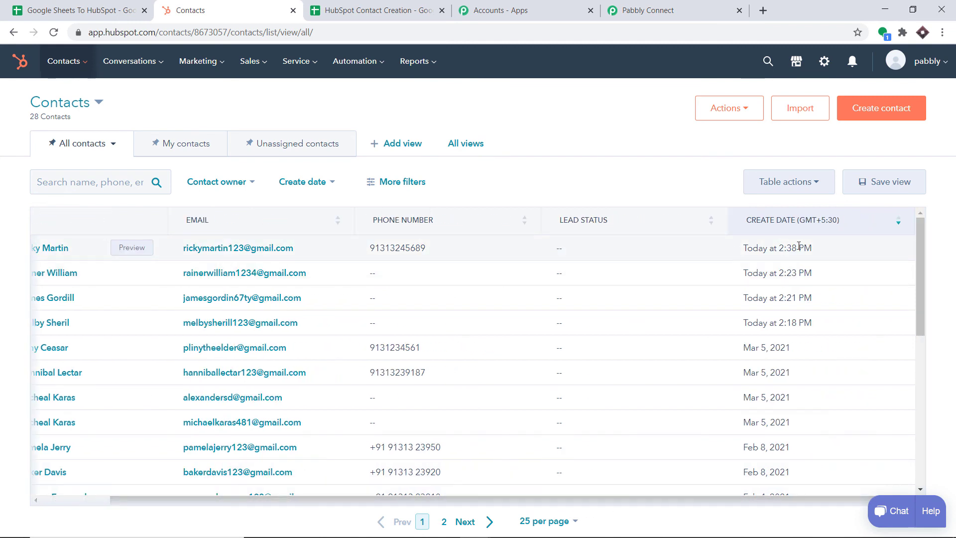
left_click(51, 247)
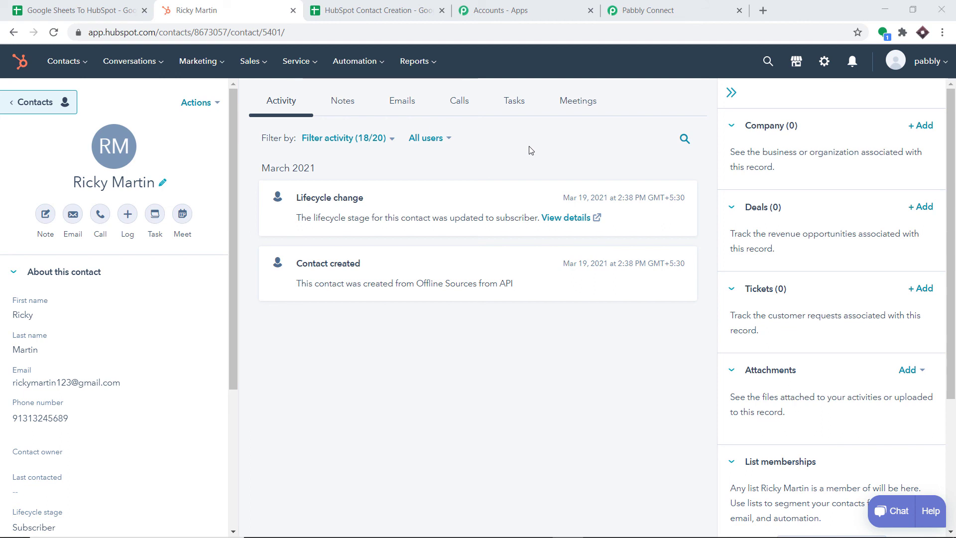
Submit the webhook setup in the HubSpot Contact Creation sheet and turn on Send On Event.
left_click(340, 5)
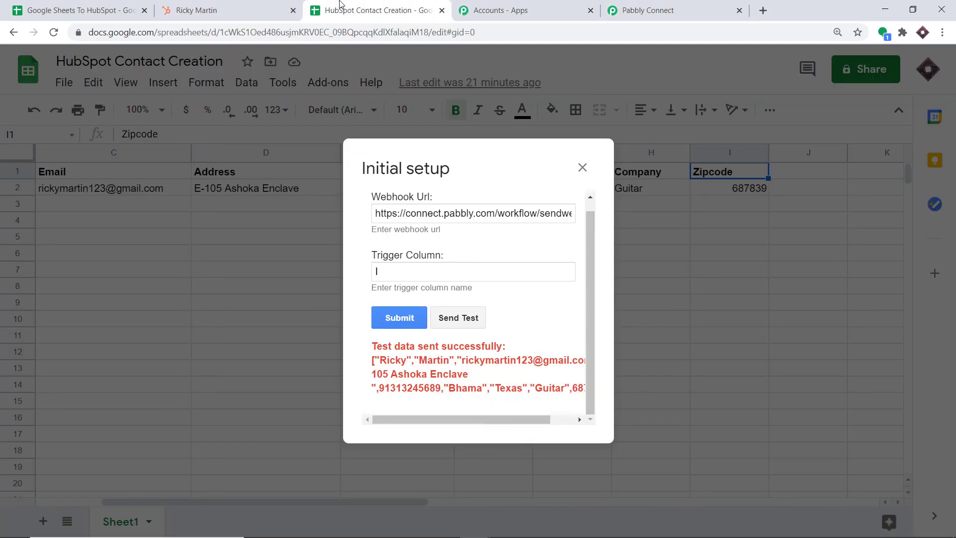
left_click(391, 321)
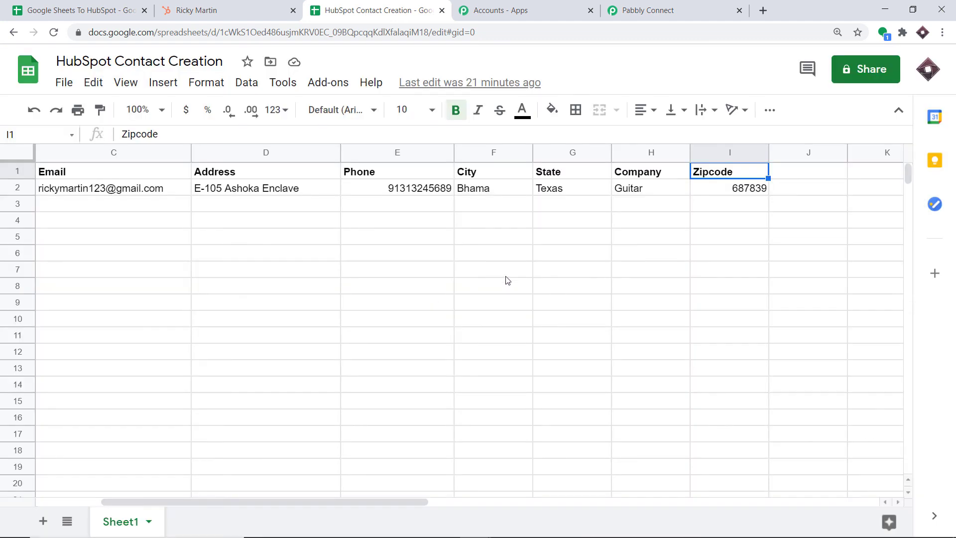
left_click(329, 82)
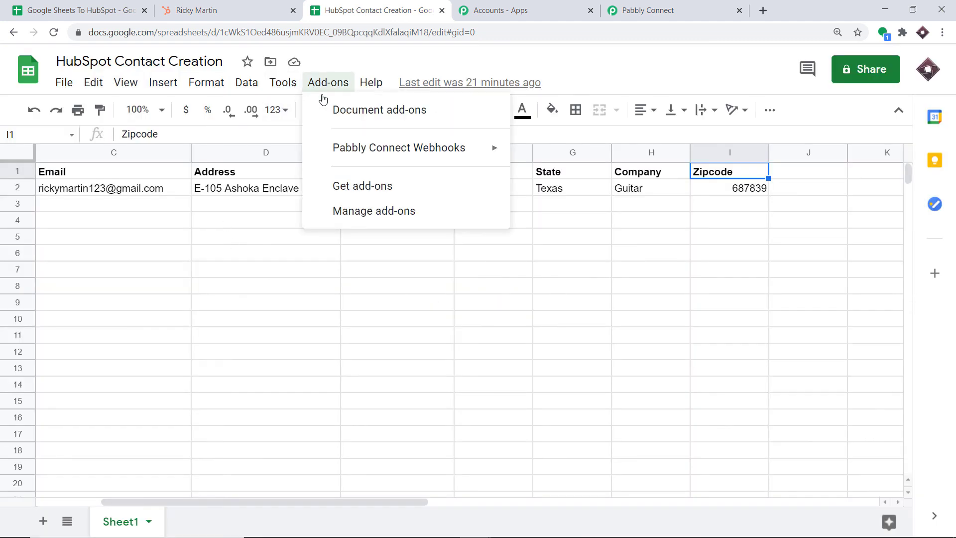
mouse_move(339, 160)
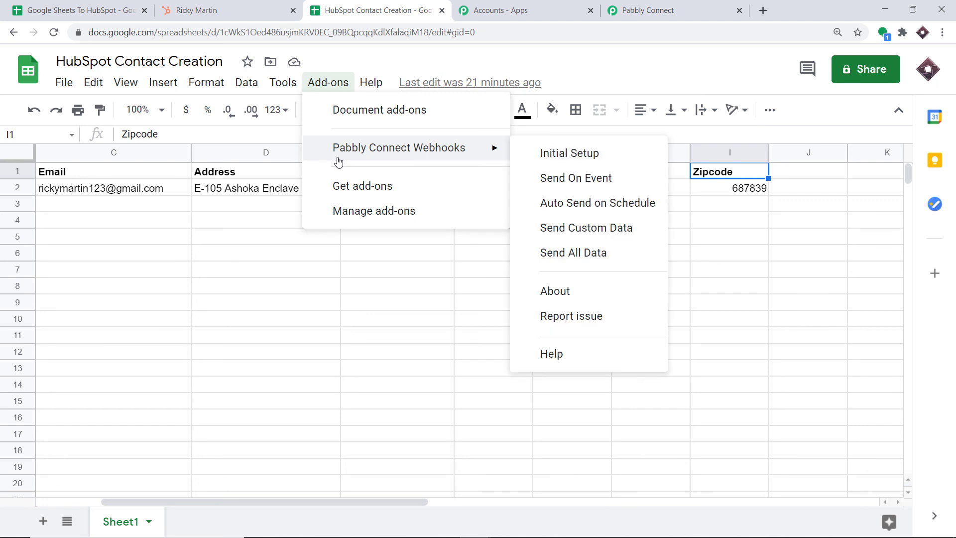
left_click(572, 182)
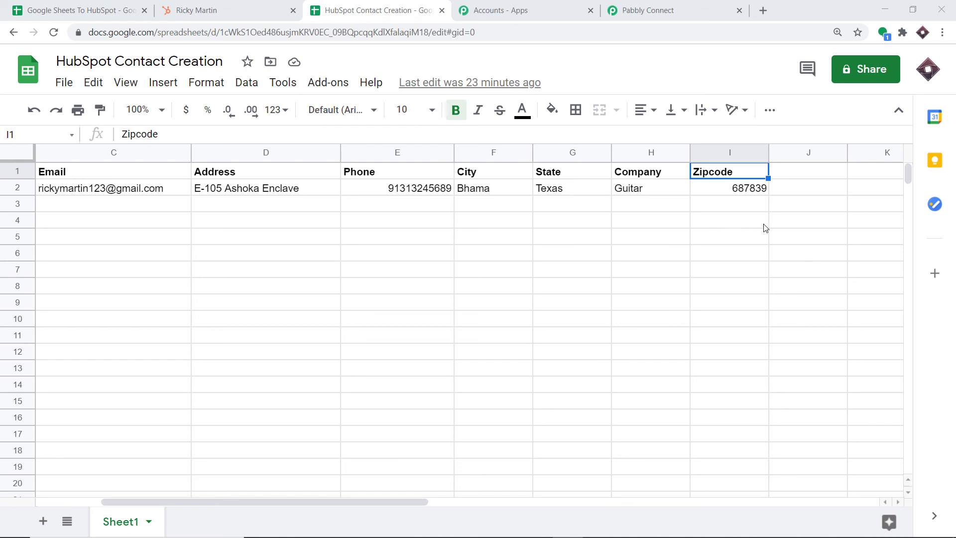
Back in Pabbly Connect, collapse the HubSpot action and Webhook trigger steps.
left_click(697, 10)
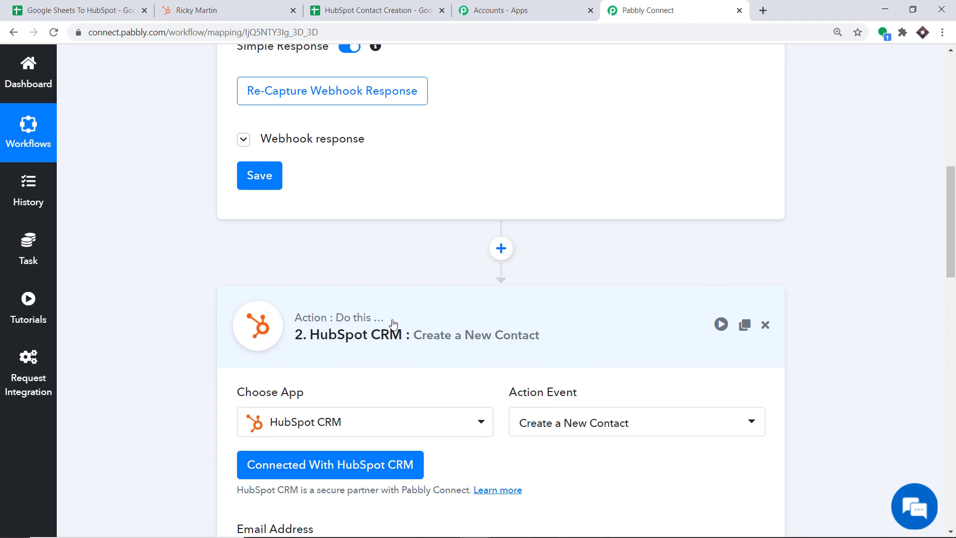
left_click(427, 309)
scroll(501, 94, "up", 5)
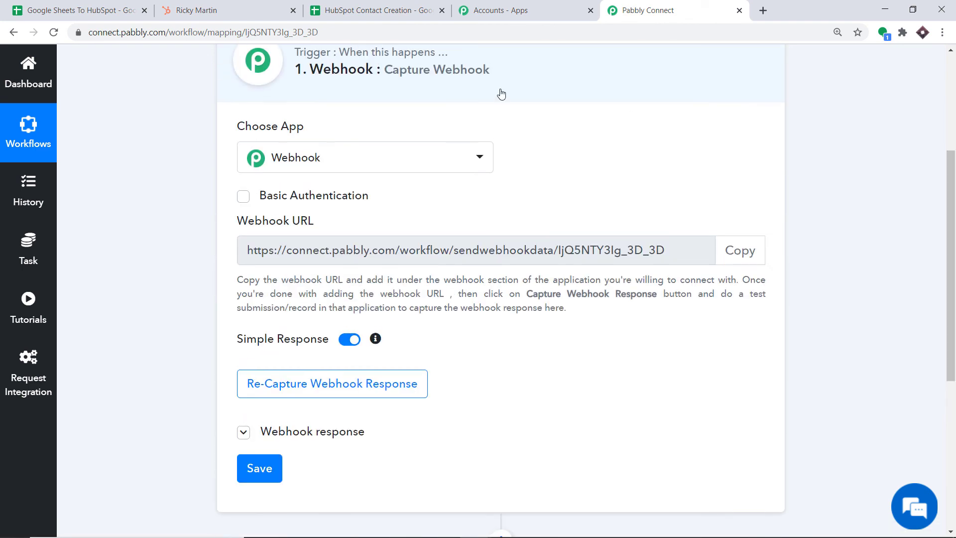
left_click(433, 74)
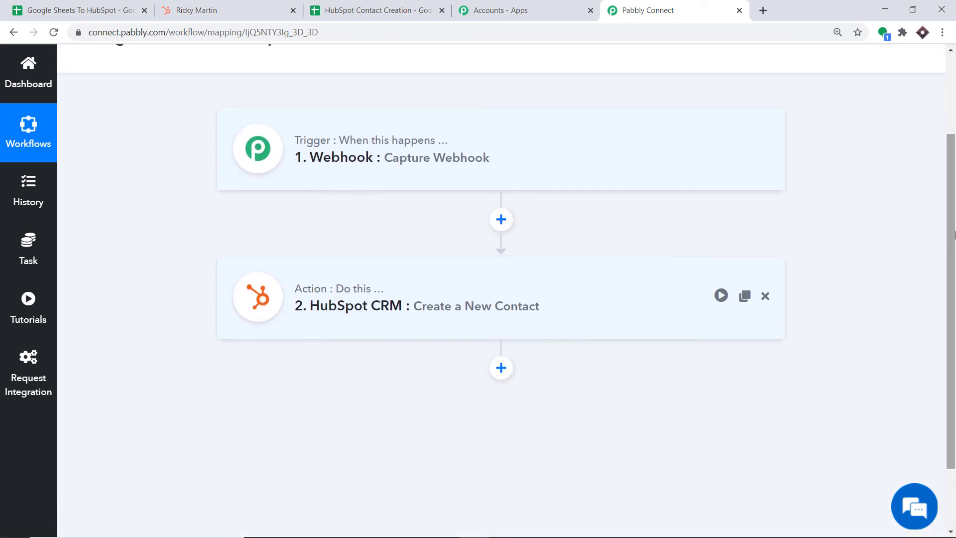